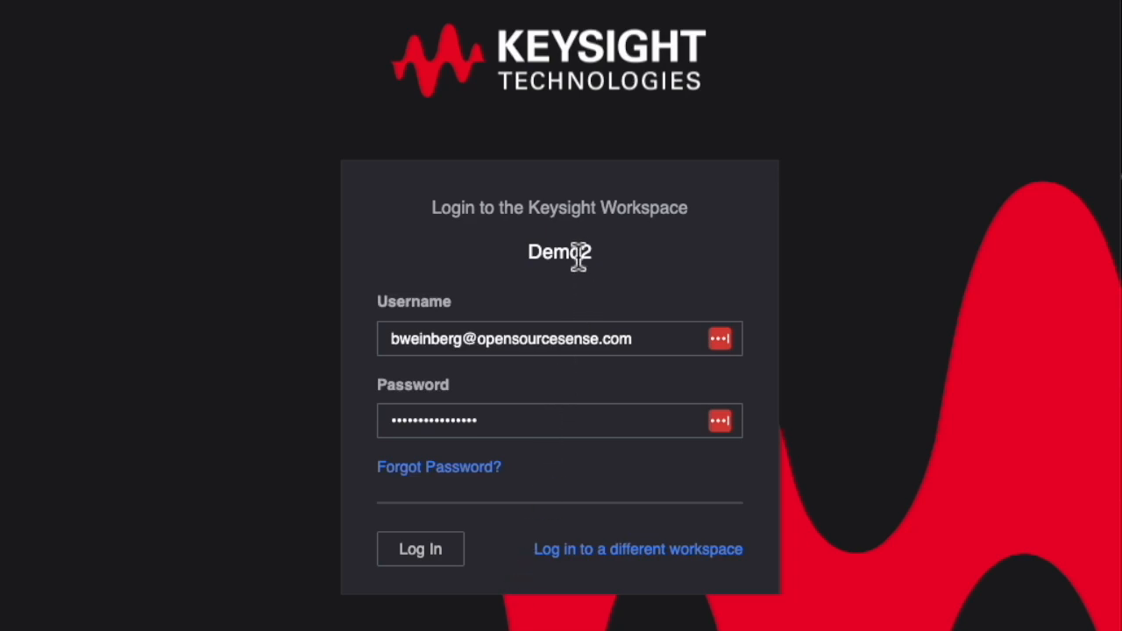
Log in to the Demo2 workspace and download the Windows (10 or later) installer for a new runner
click(433, 552)
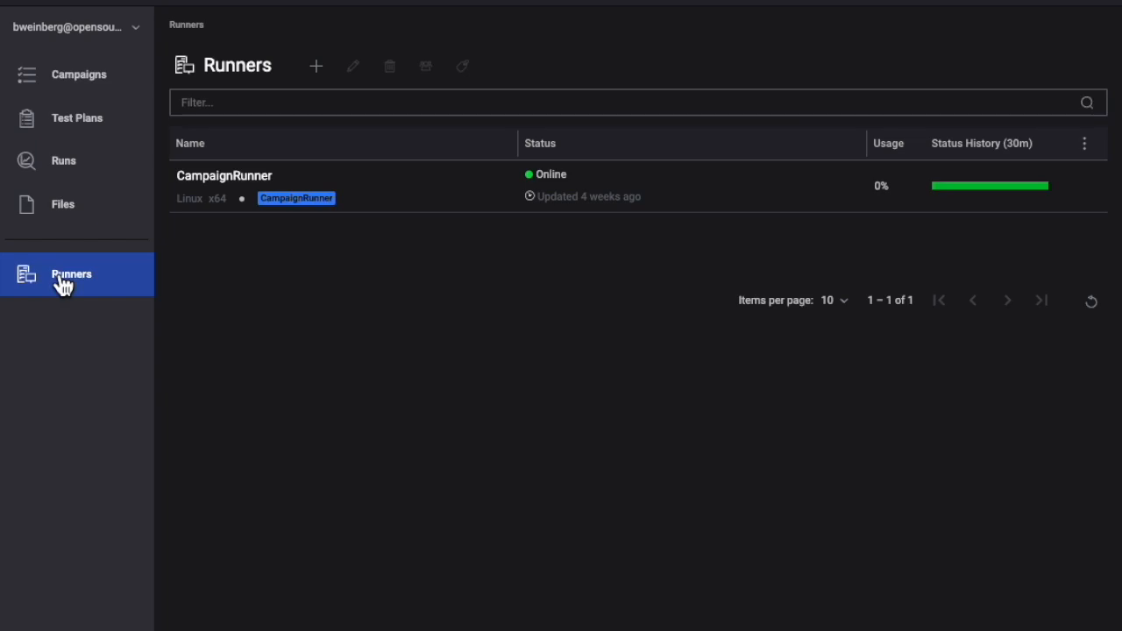
click(317, 68)
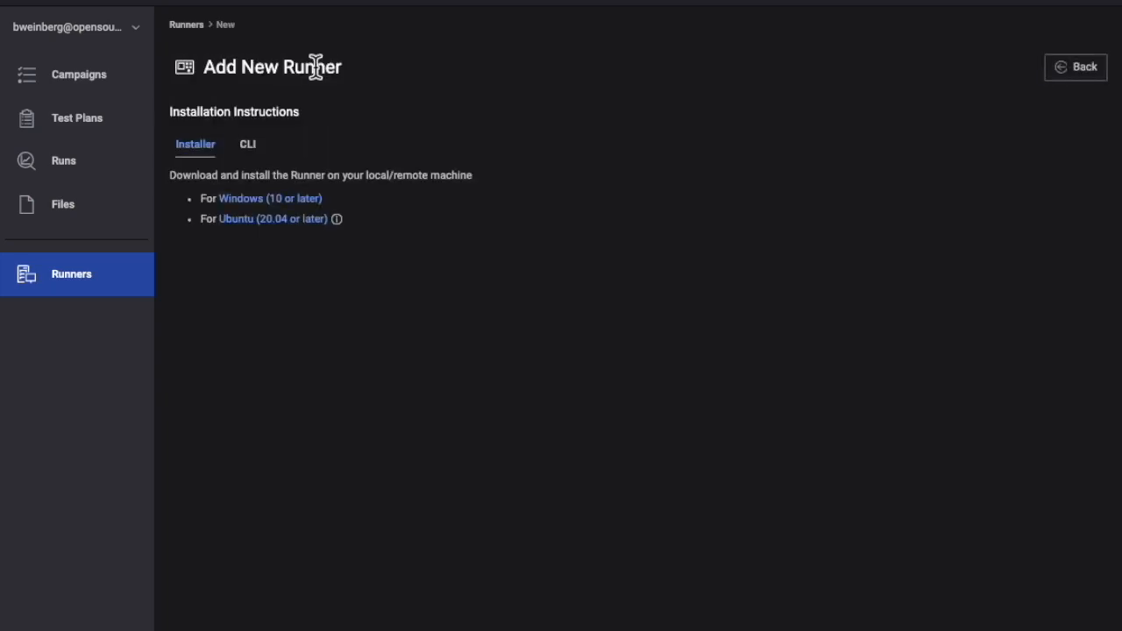
click(298, 207)
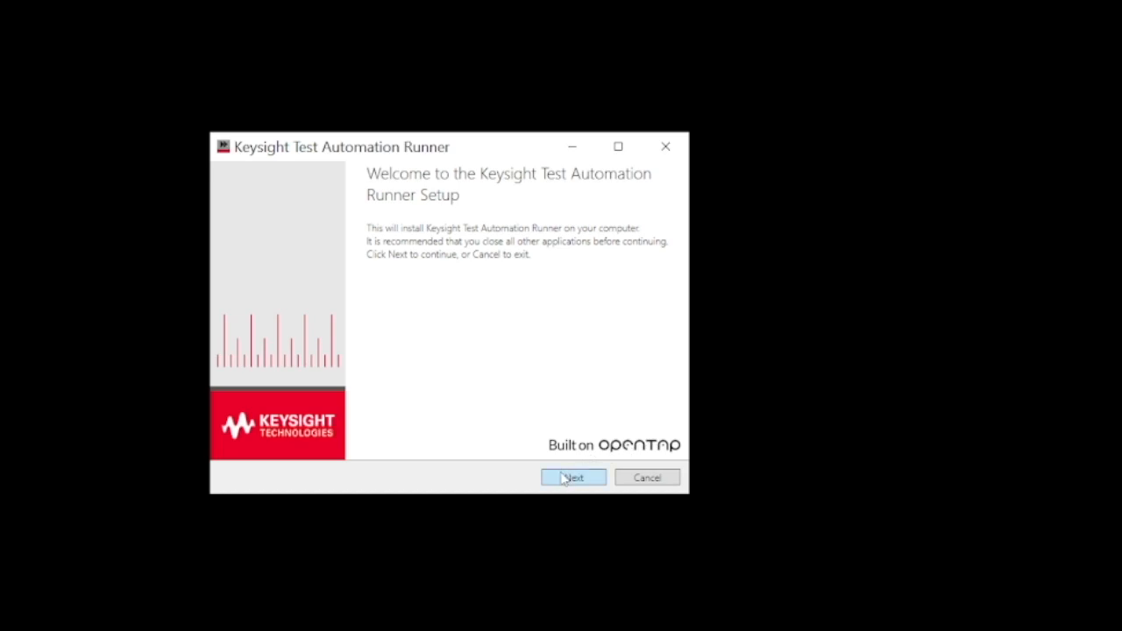
Accept the runner setup's license agreement and choose to downgrade by completely removing the existing installation folder
click(564, 479)
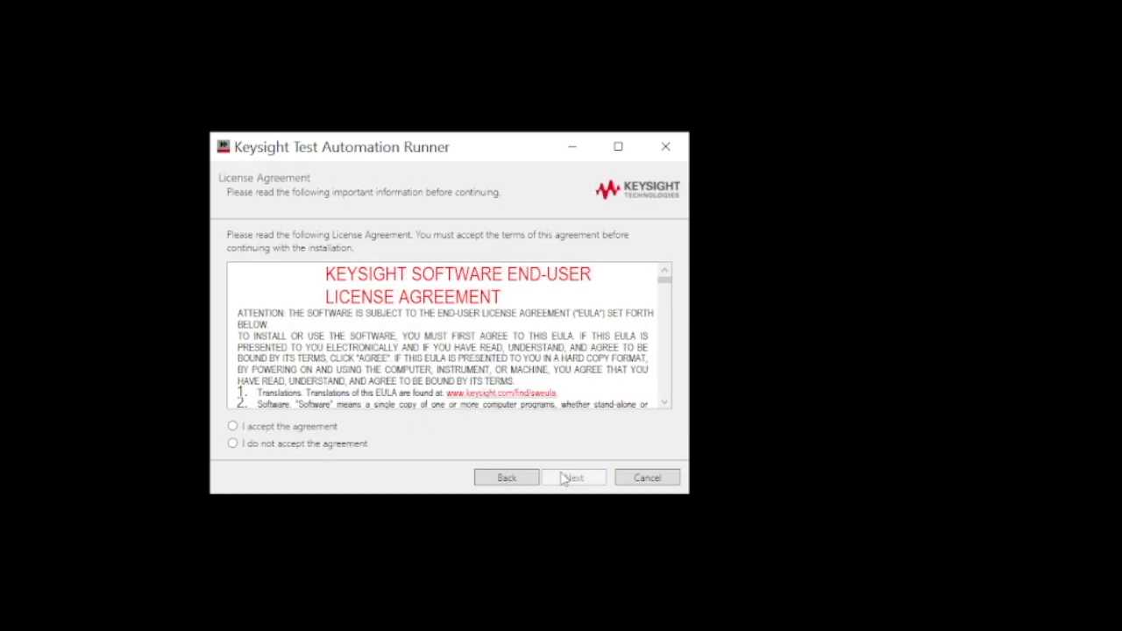
click(277, 430)
click(573, 488)
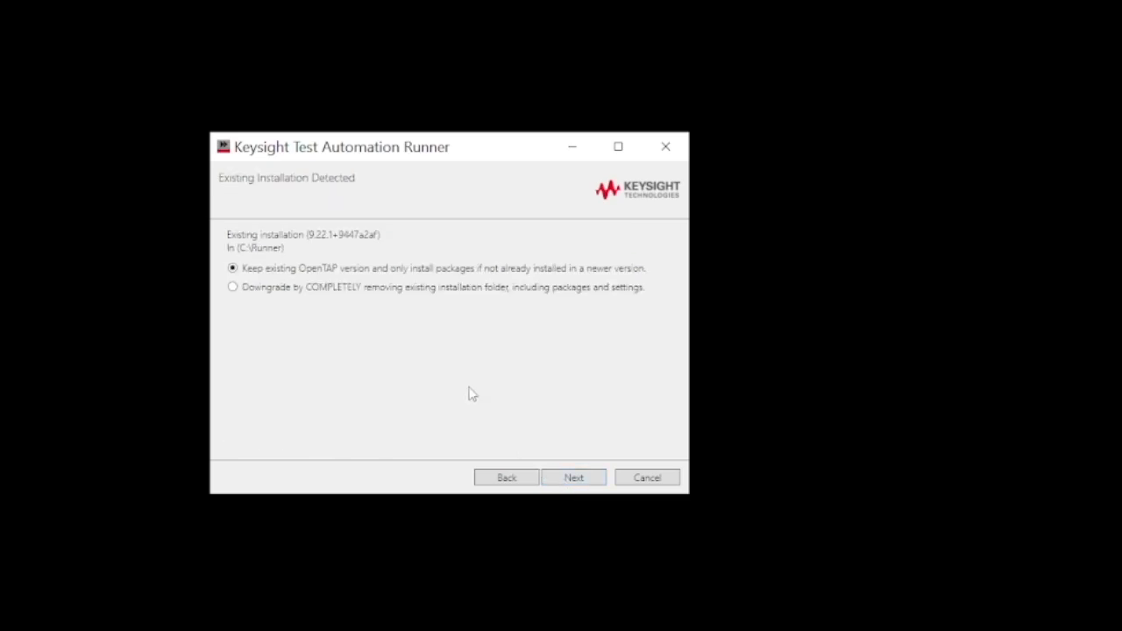
click(290, 288)
click(575, 479)
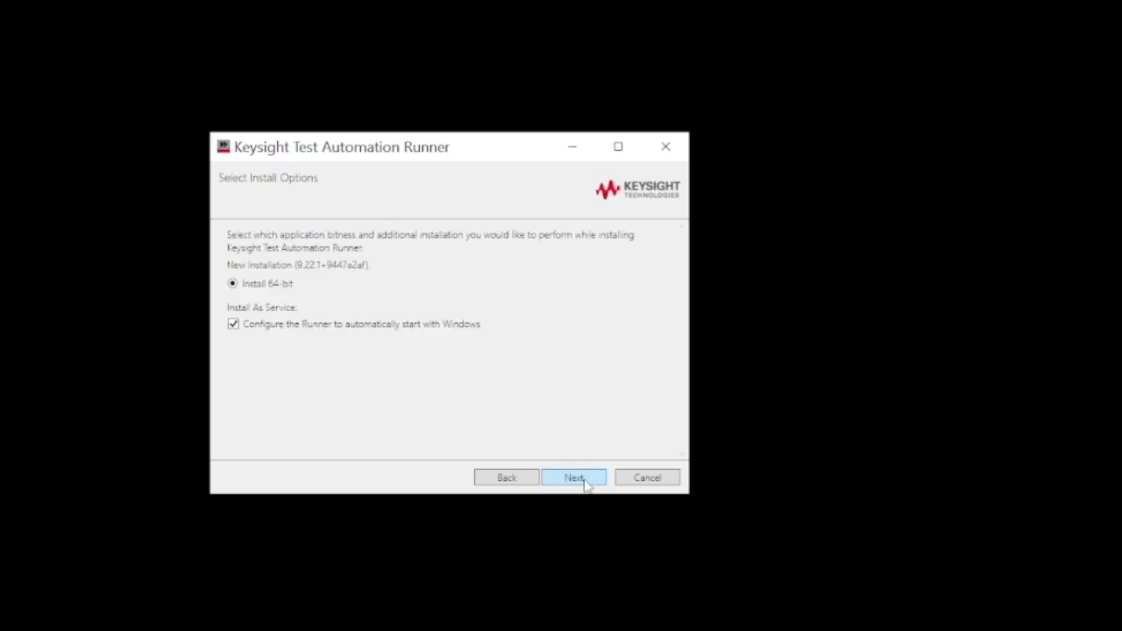
Install the 64-bit runner into C:\Runner, configured to start automatically with Windows, and finish the setup
click(588, 480)
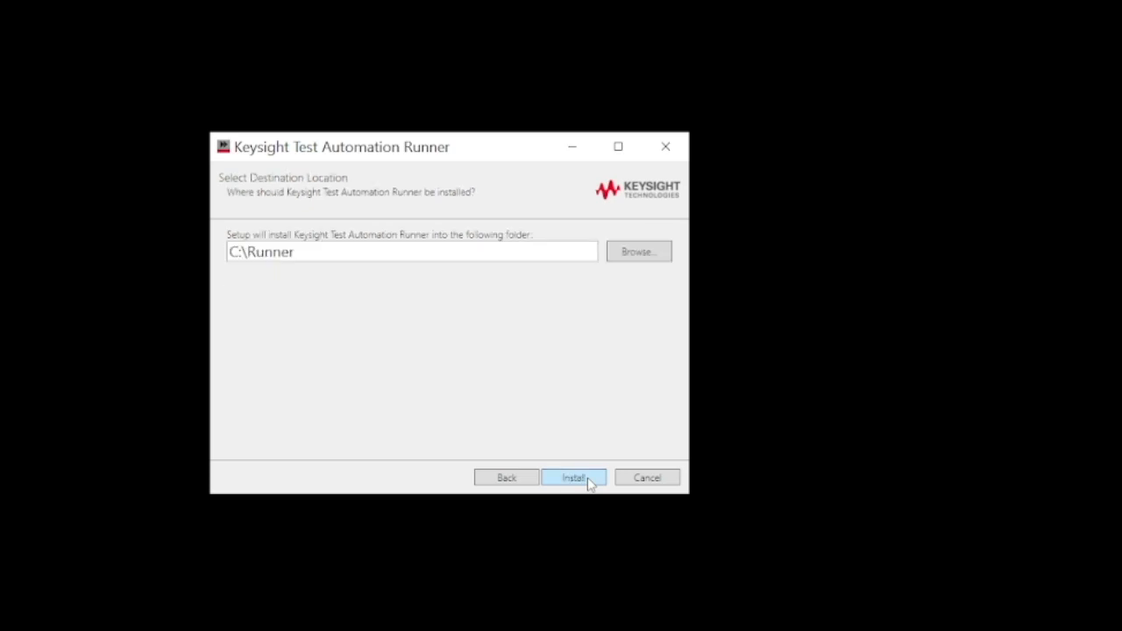
click(589, 481)
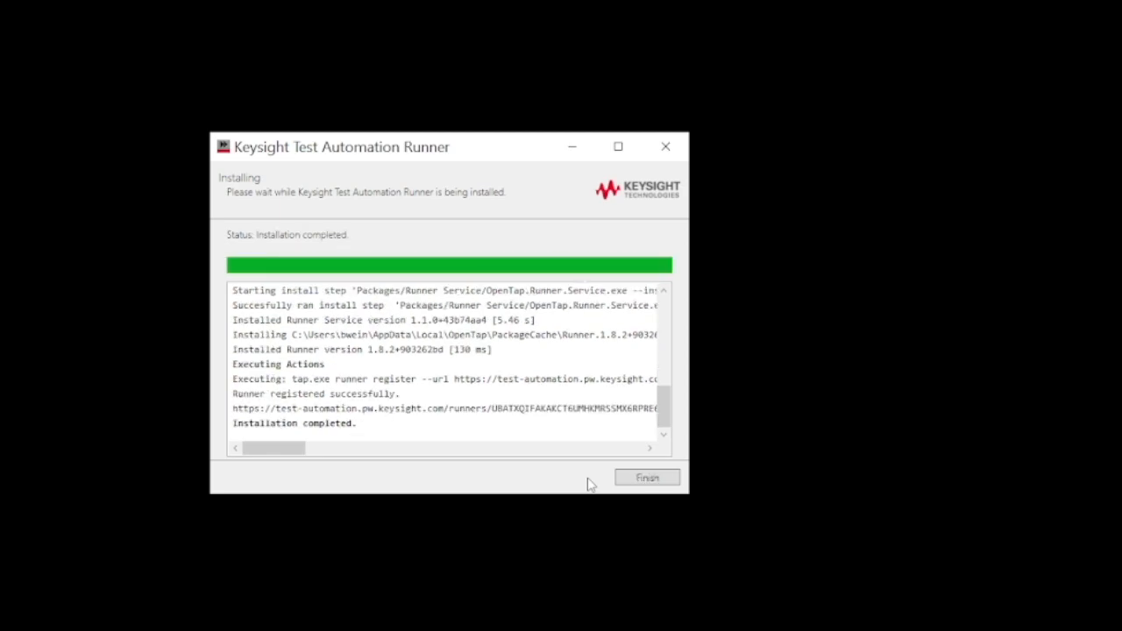
click(638, 481)
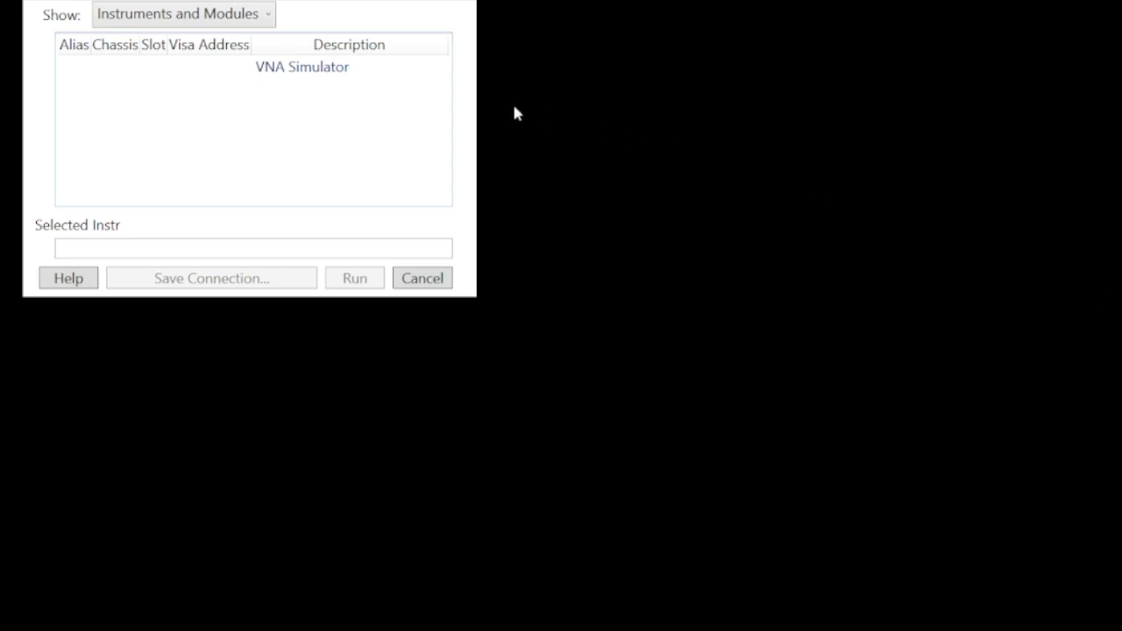
Run the VNA Simulator as an ENA / PNA model N5247B with 4 ports
click(274, 71)
click(365, 277)
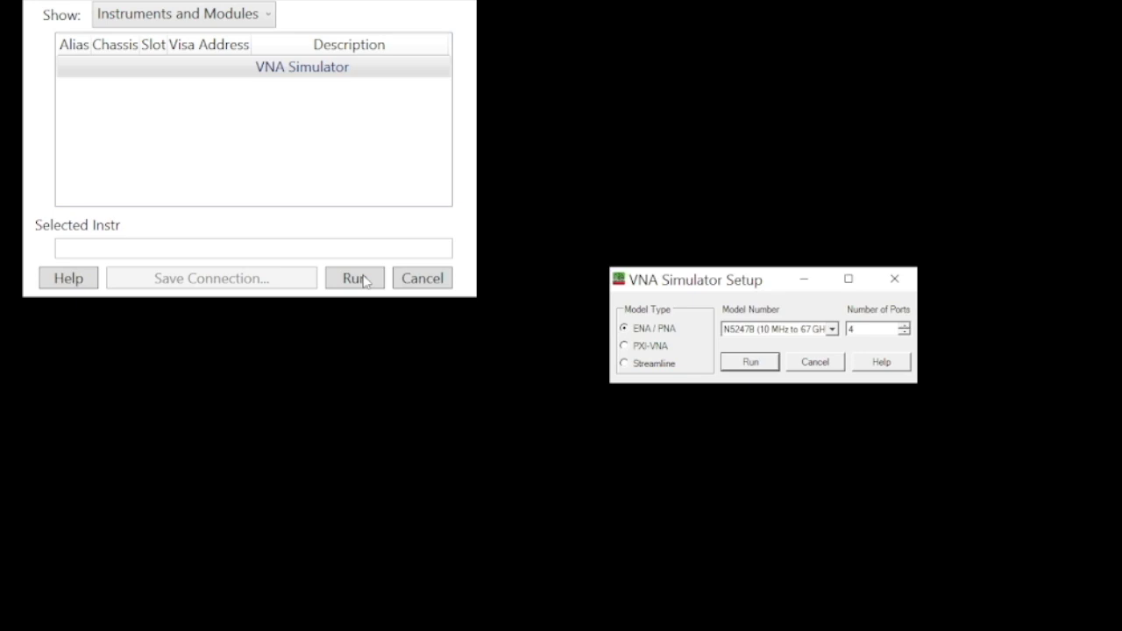
click(738, 366)
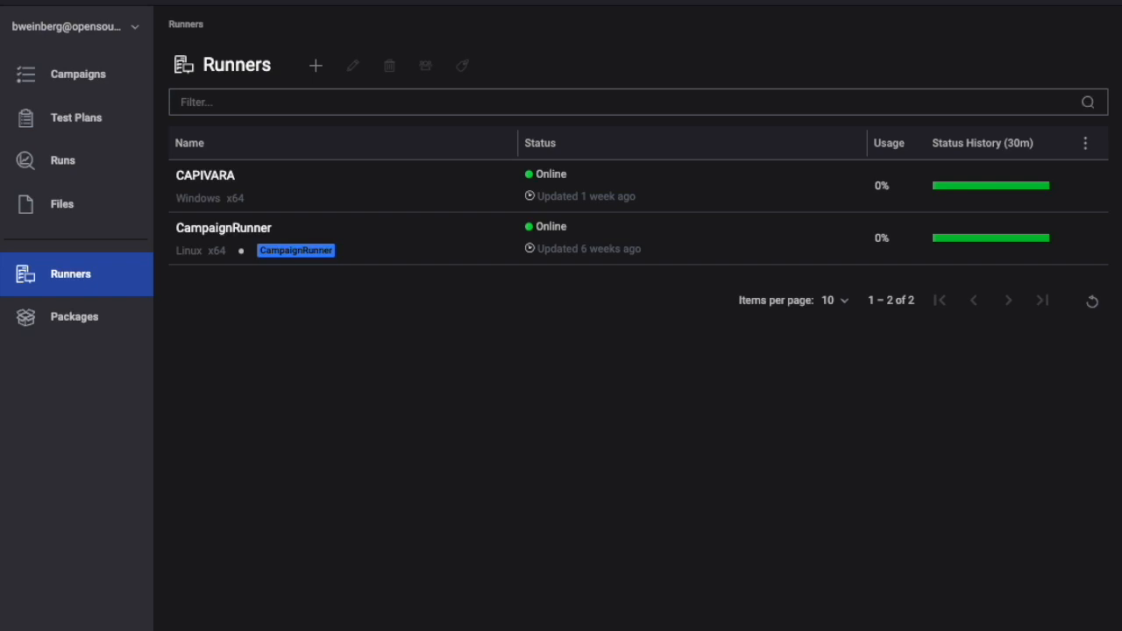
Examine the CAPIVARA runner's details and its usage metrics, and return to the list of runners
click(205, 178)
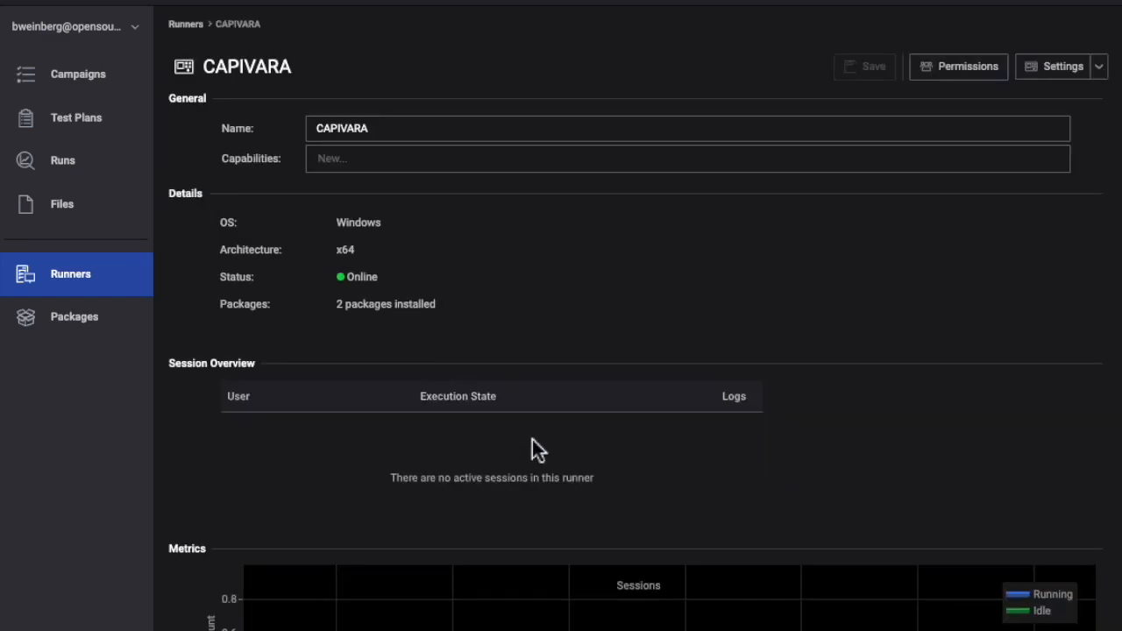
scroll(532, 439, down, 9)
scroll(534, 444, down, 3)
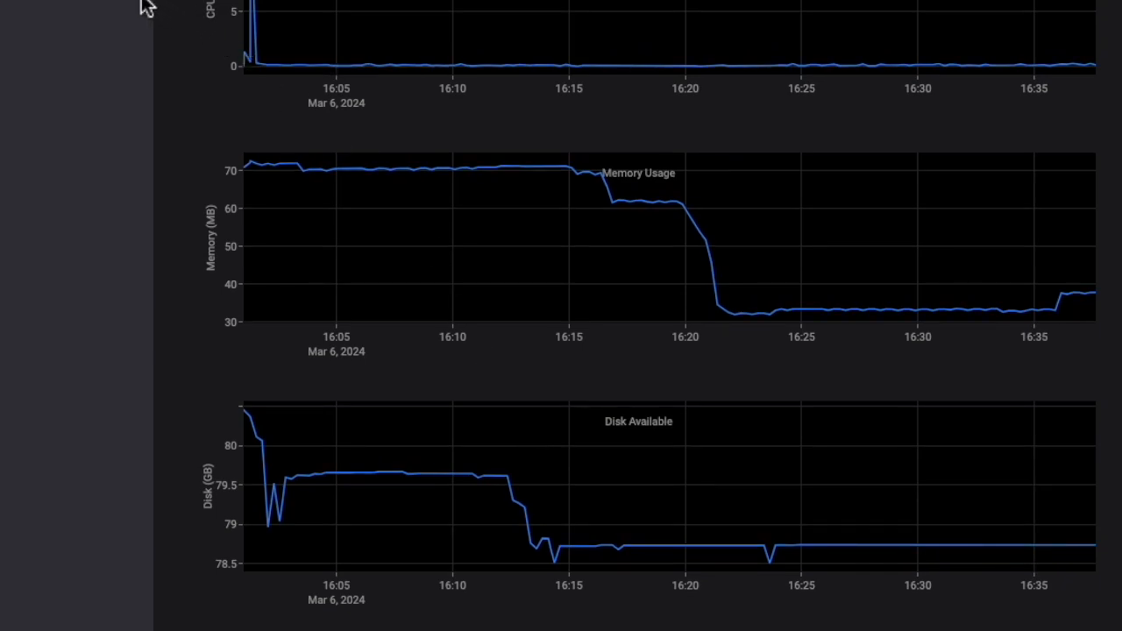
key(alt+Left)
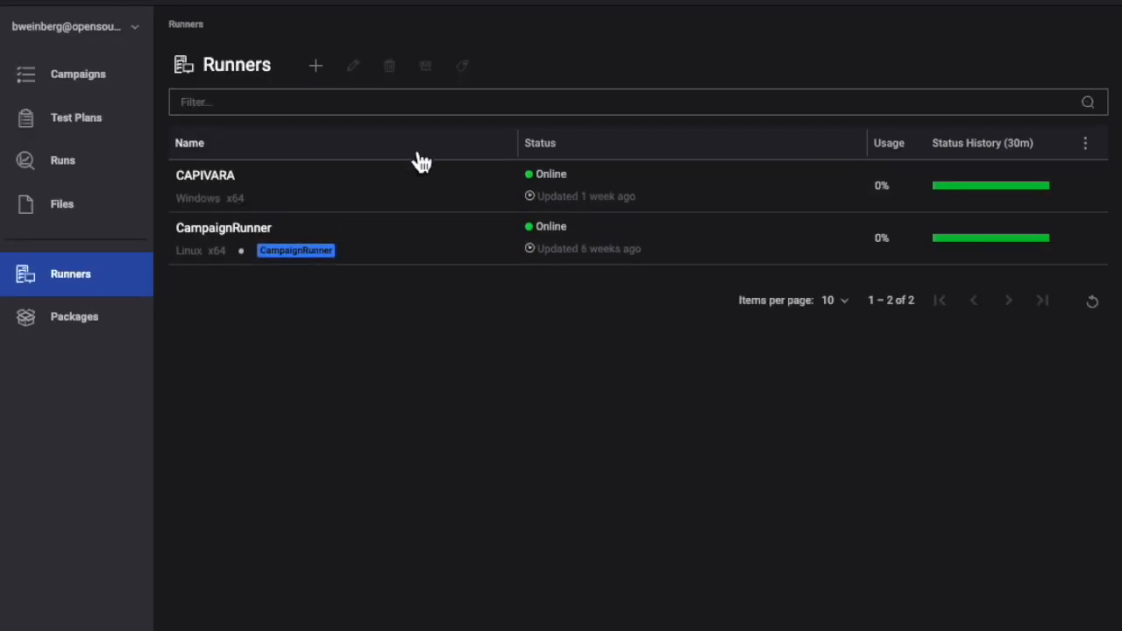
View the CAPIVARA runner's permissions, look up users matching "a" without adding one, and return to the list of runners
click(503, 196)
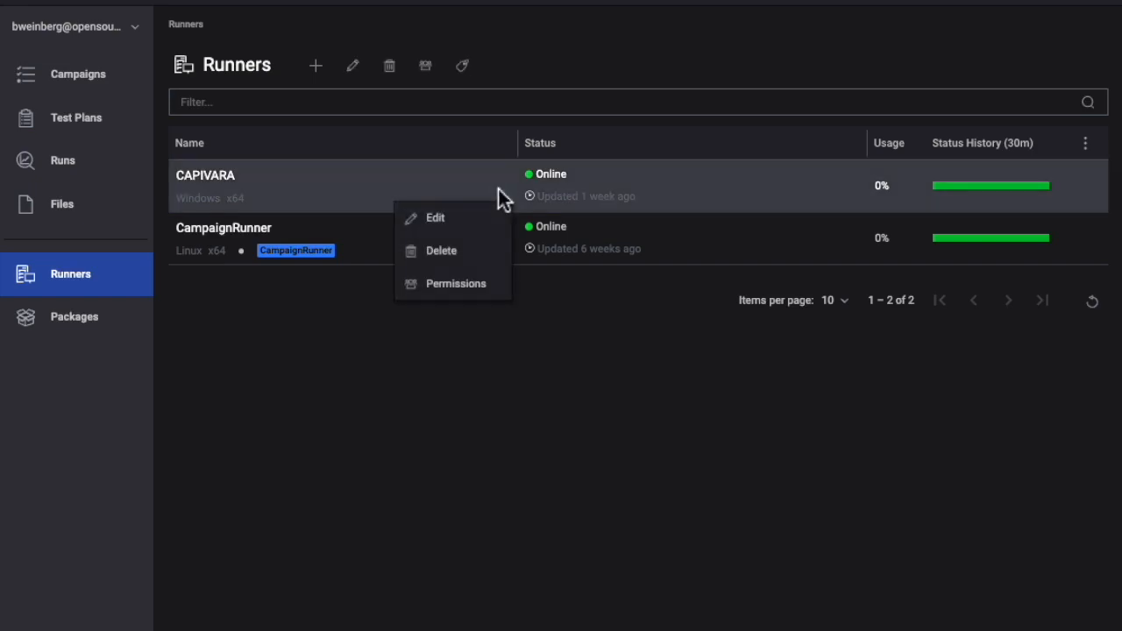
click(496, 289)
click(308, 167)
text(a)
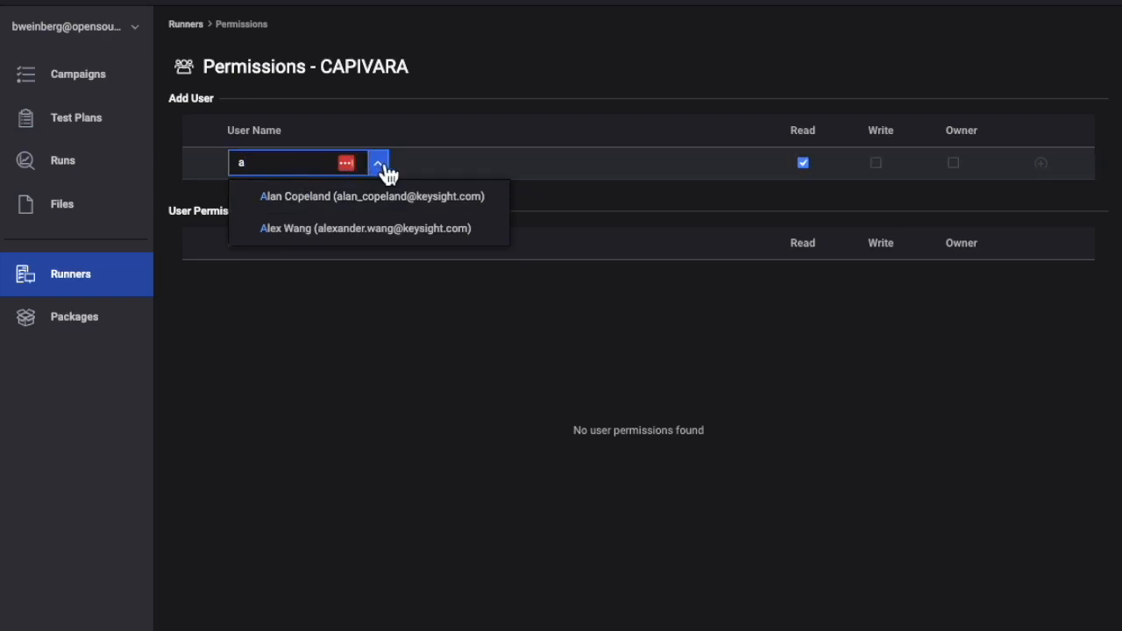
click(550, 170)
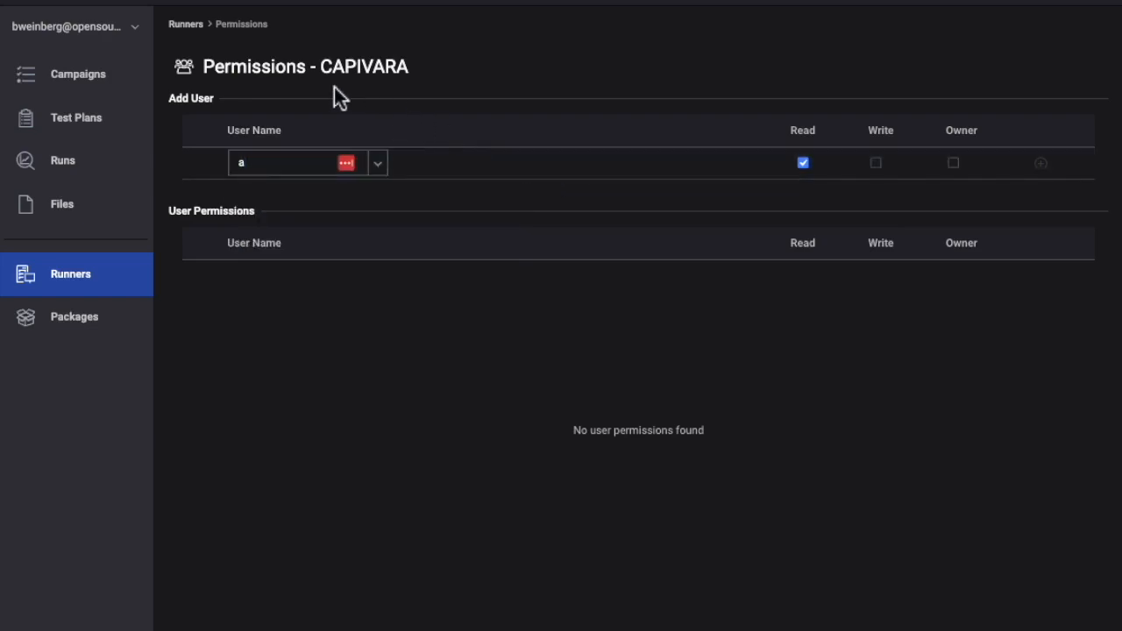
key(alt+Left)
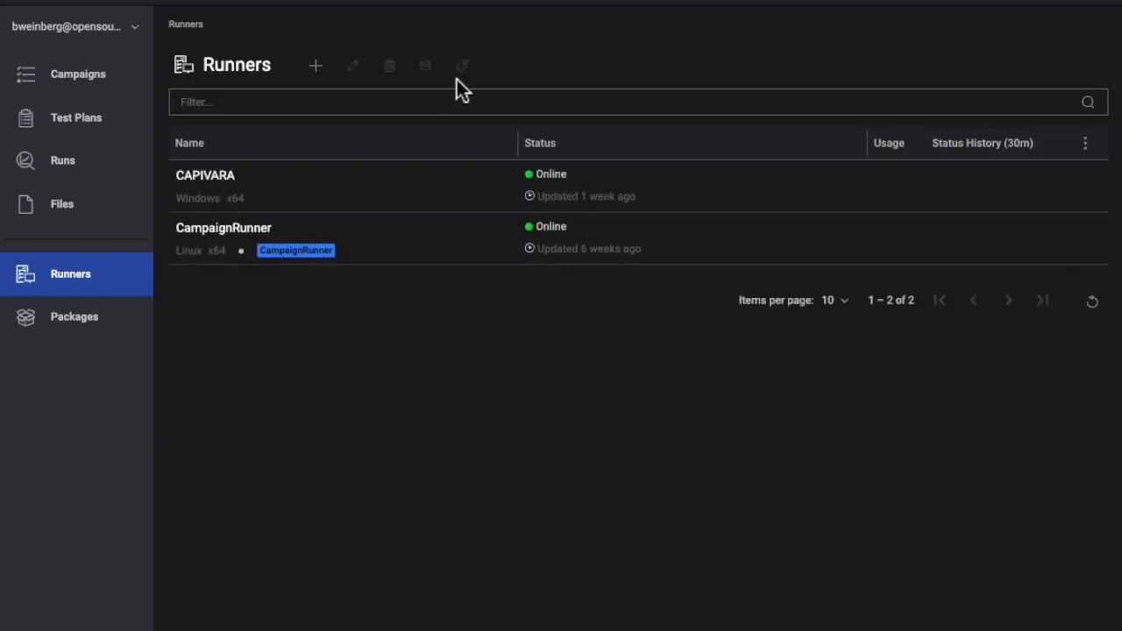
click(496, 186)
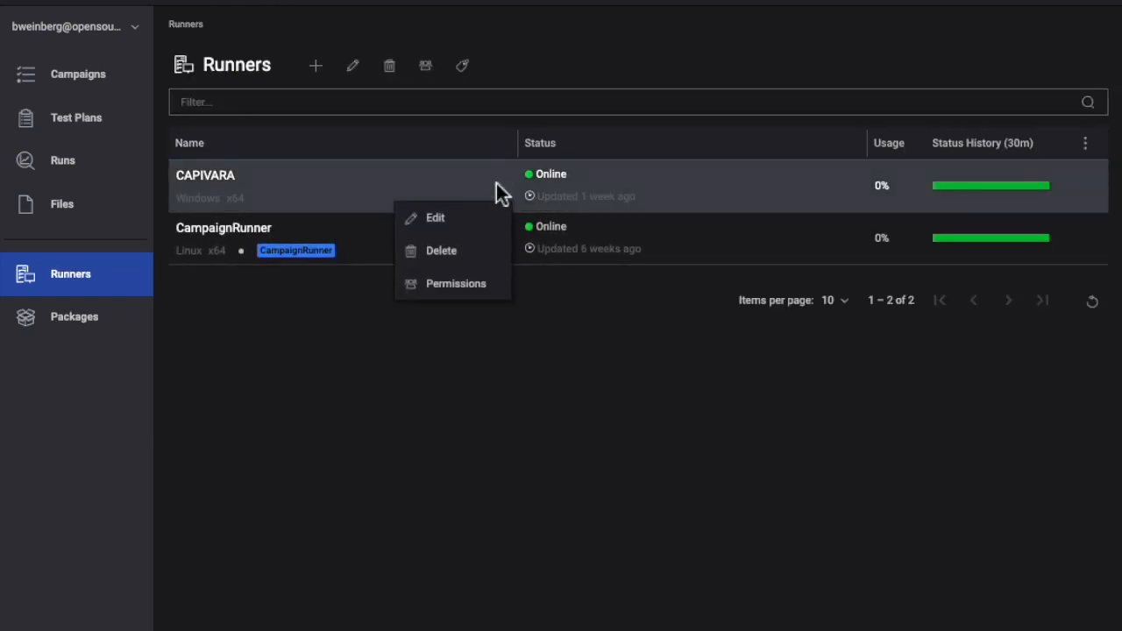
click(469, 252)
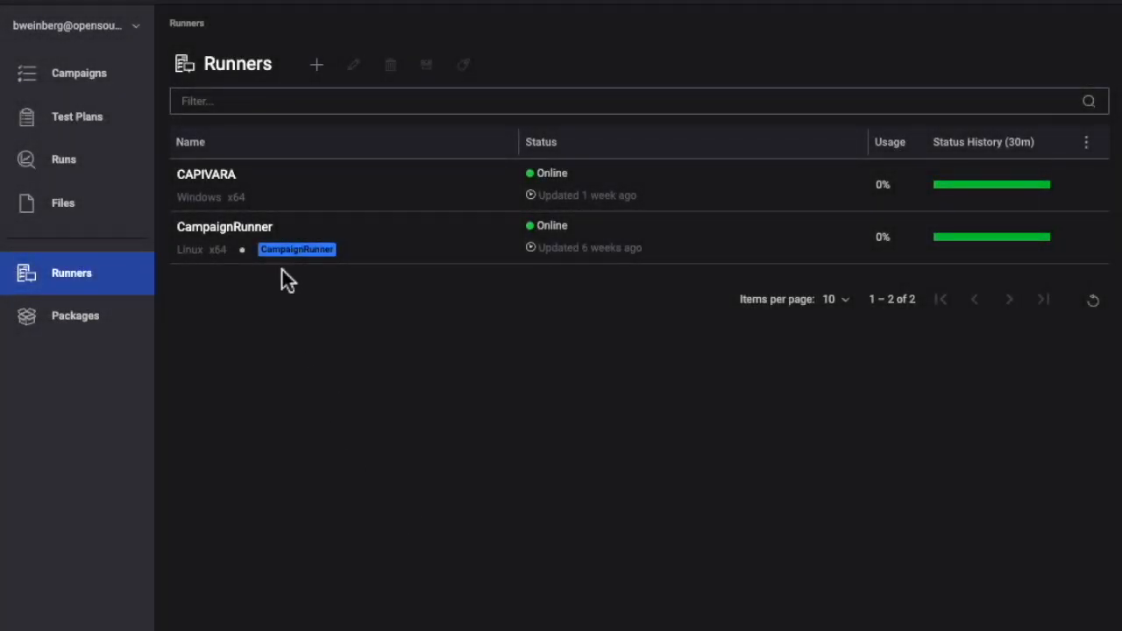
Open the CAPIVARA runner's instrument settings and bring up the package list for adding more instruments
click(226, 178)
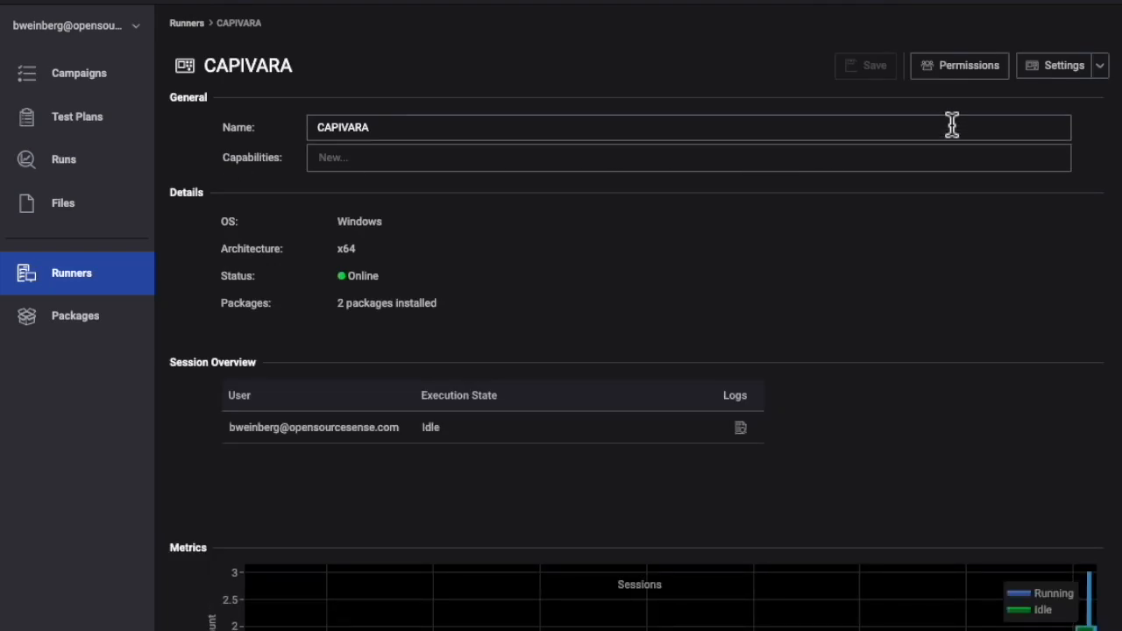
click(1056, 68)
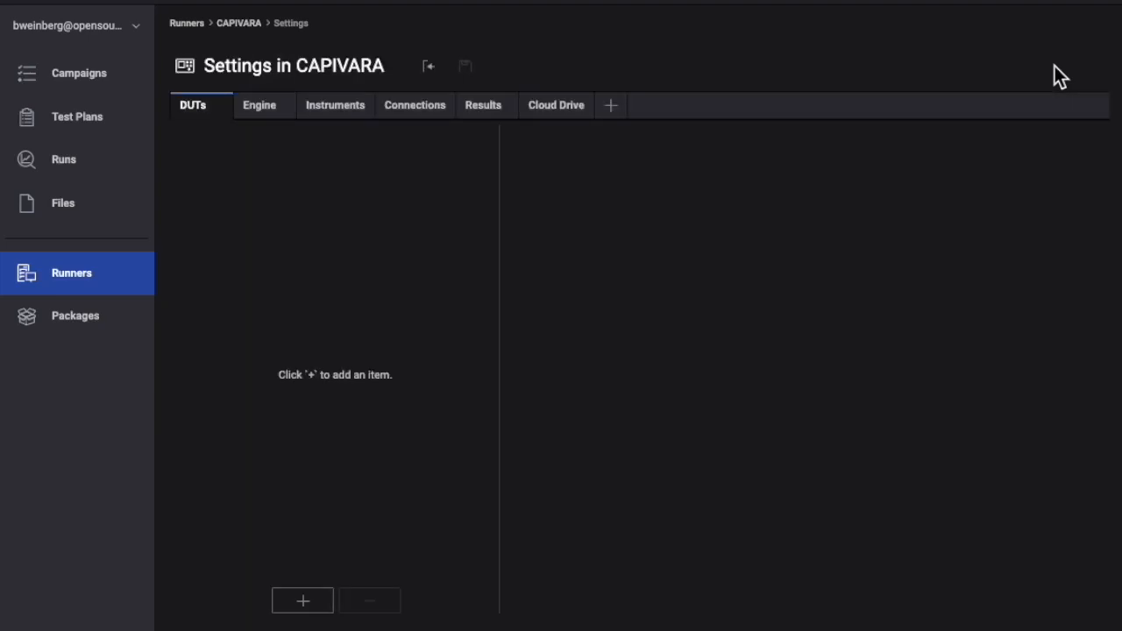
click(361, 116)
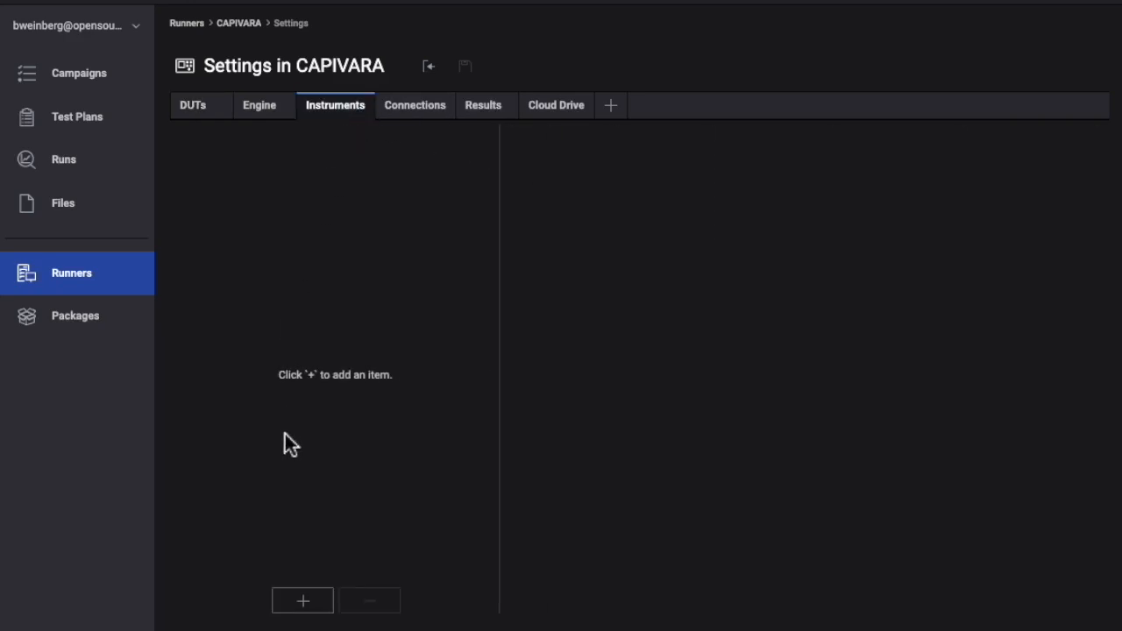
click(300, 602)
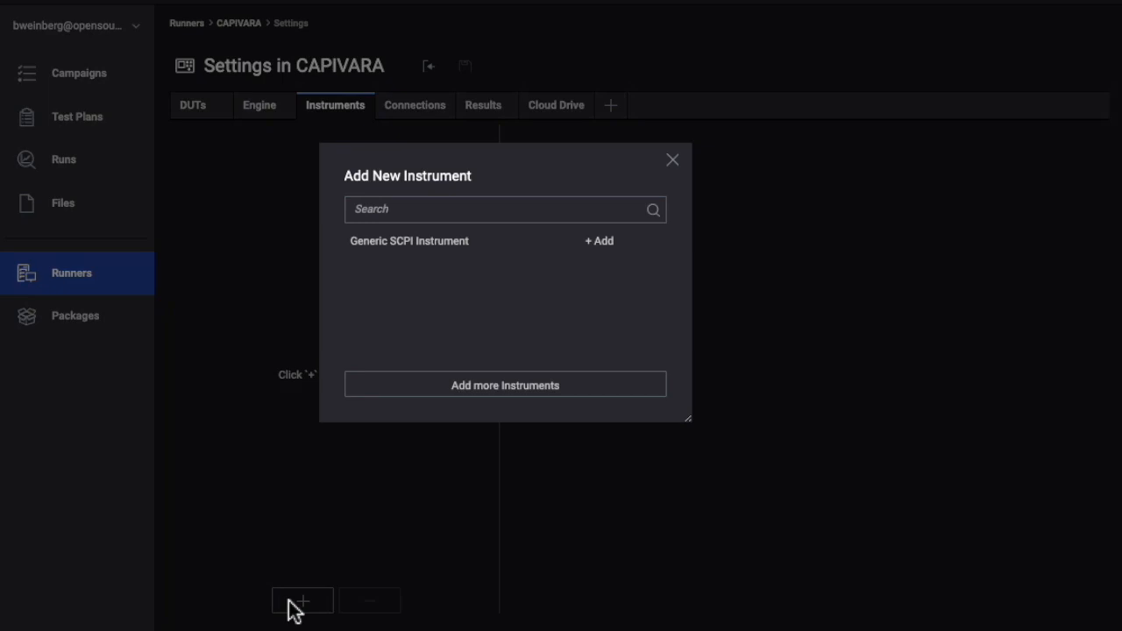
click(517, 394)
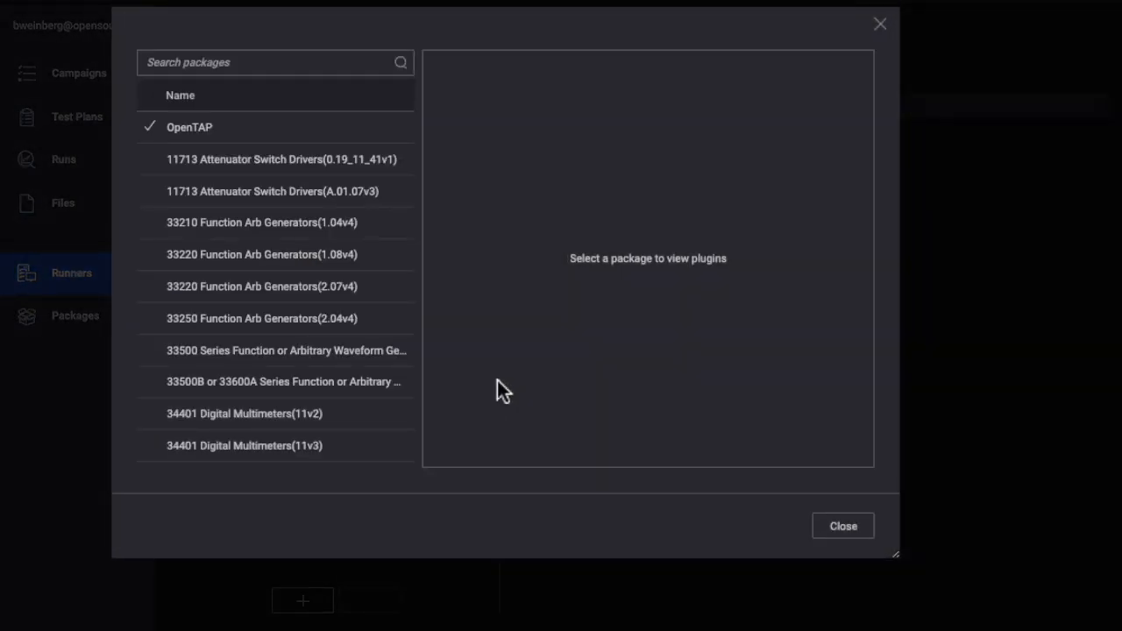
Search the packages for "network analyzer" and add the PNA-X instrument from the Network Analyzer package
click(229, 65)
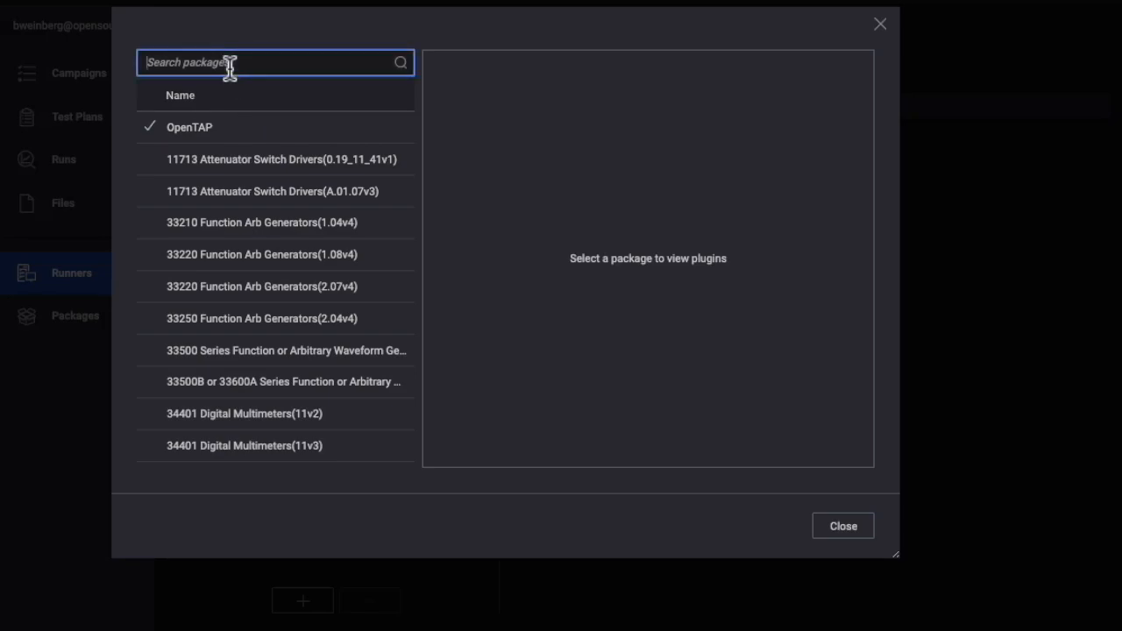
text(networ)
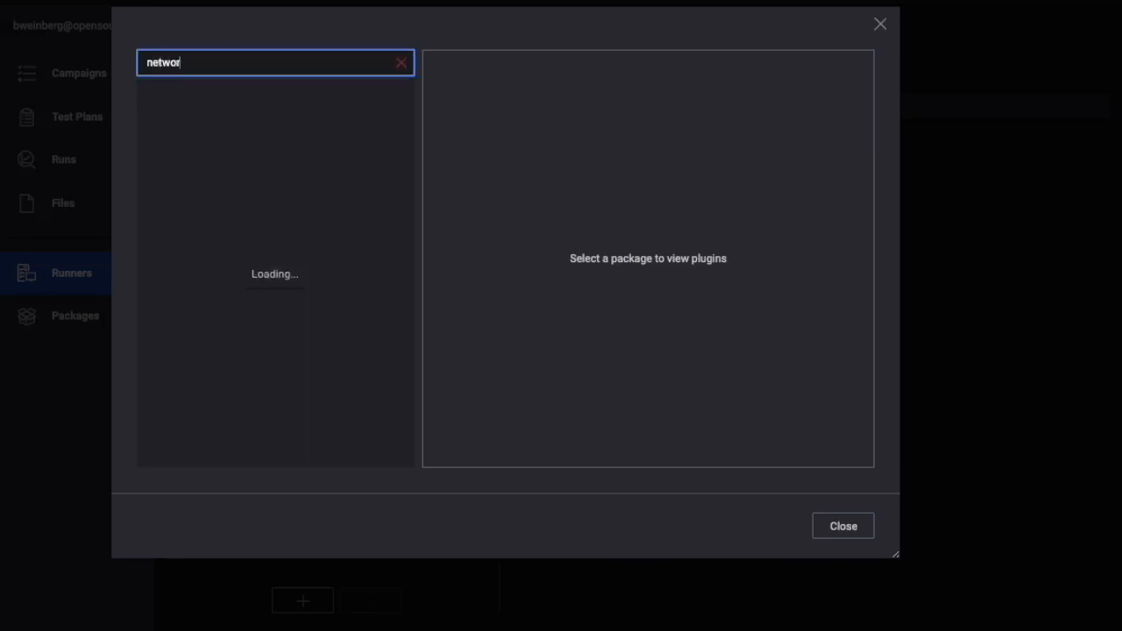
text(k analy)
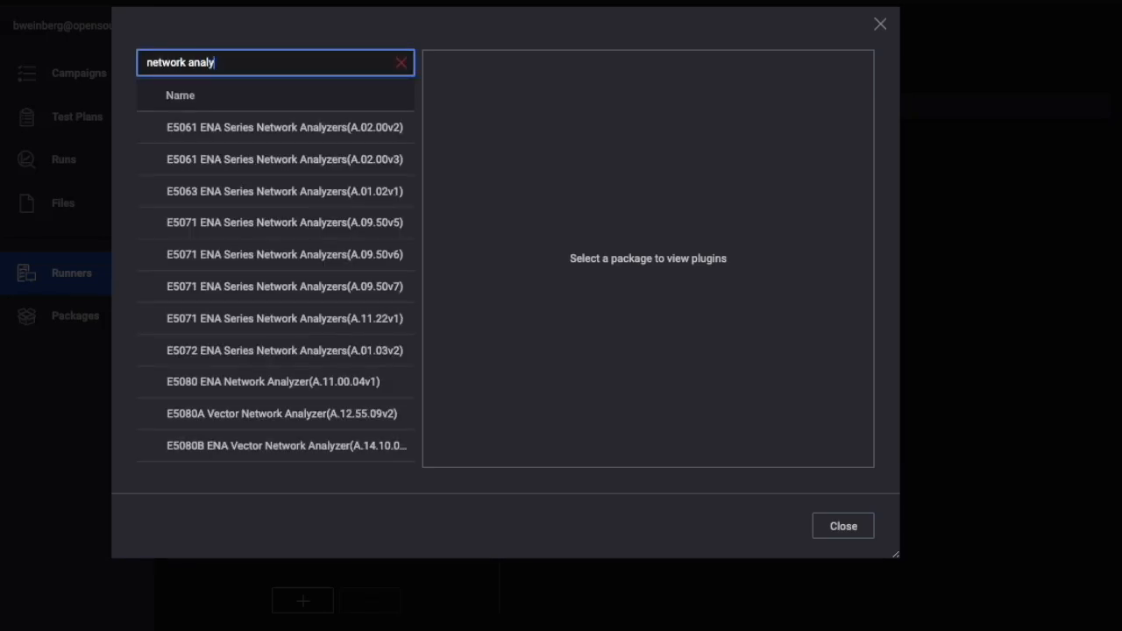
text(zer)
scroll(241, 294, down, 5)
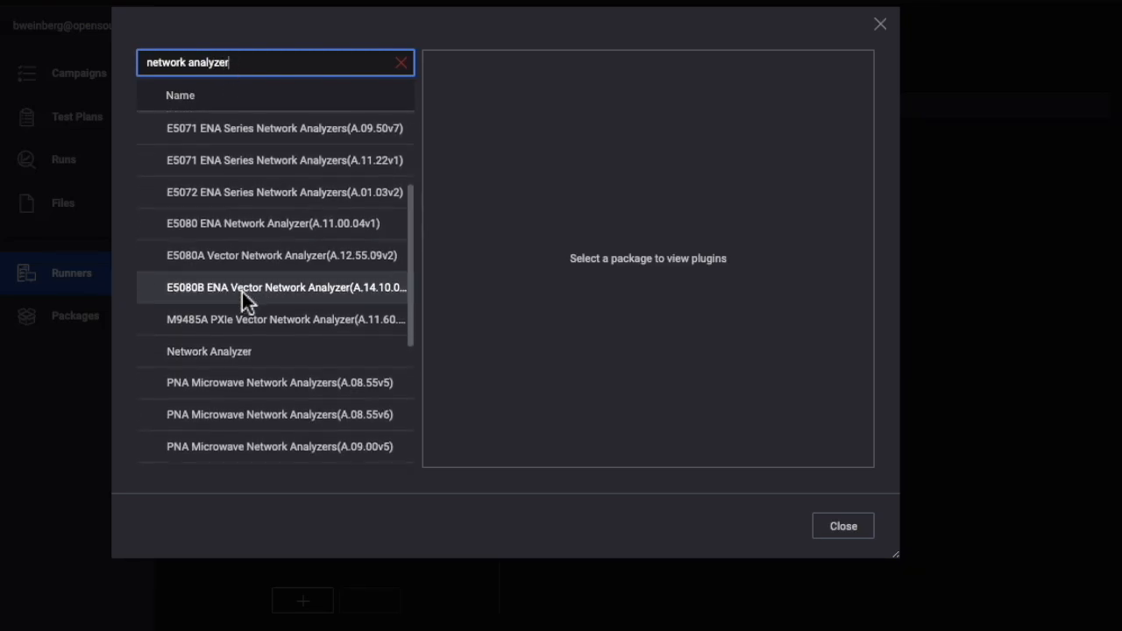
click(240, 275)
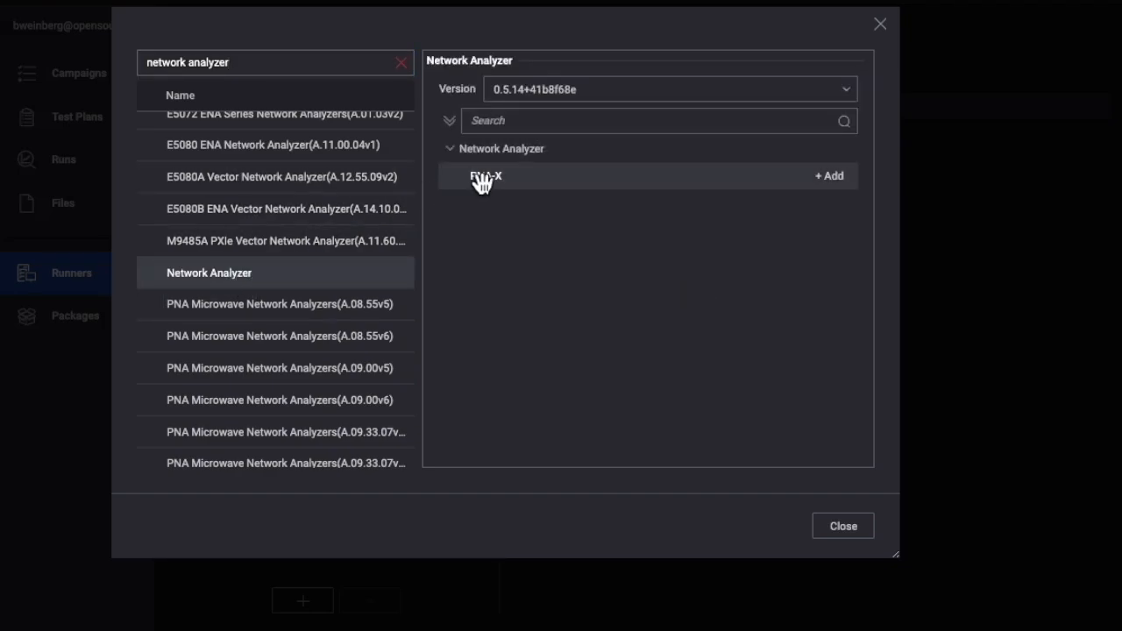
click(831, 178)
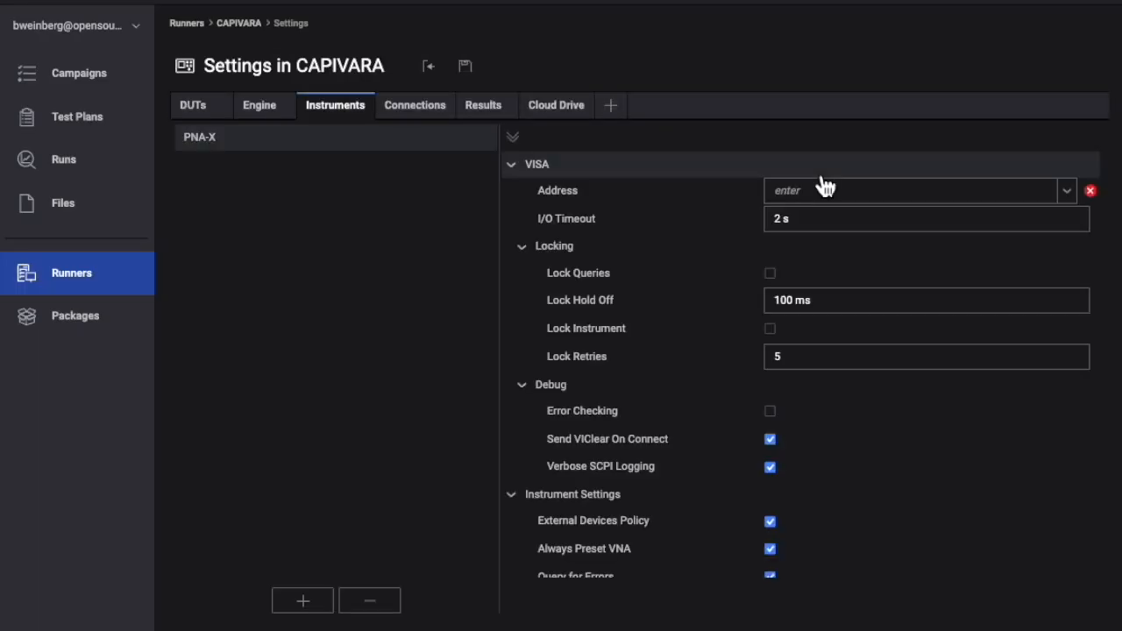
Set the PNA-X's VISA address to TCPIP0::localhost::hislip0::INSTR and save the runner settings
click(1067, 192)
click(977, 224)
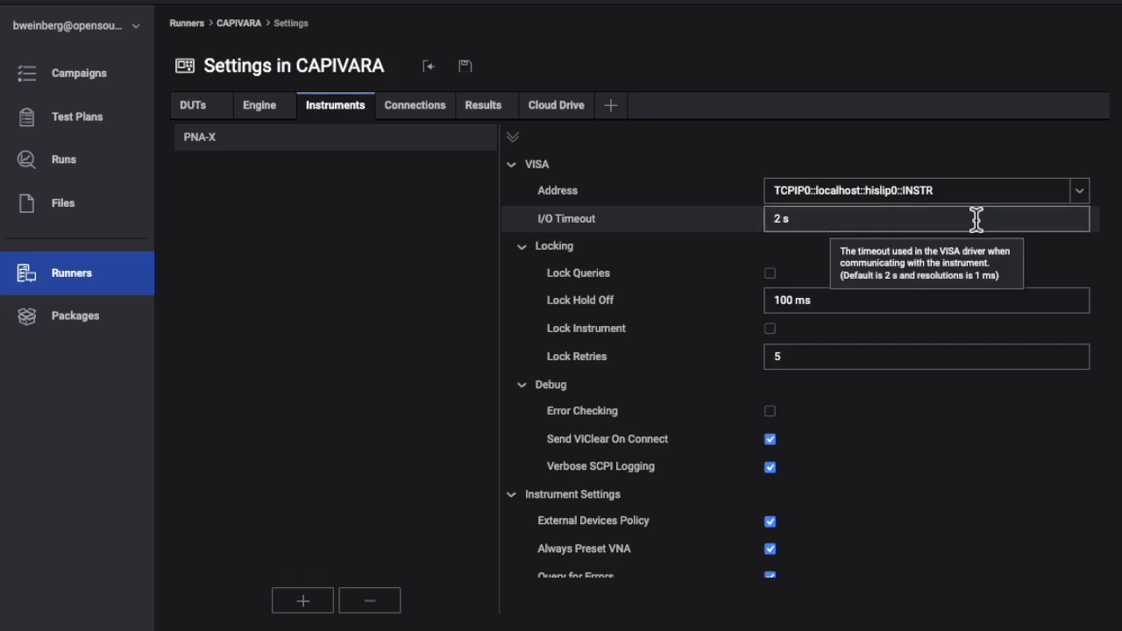
click(466, 68)
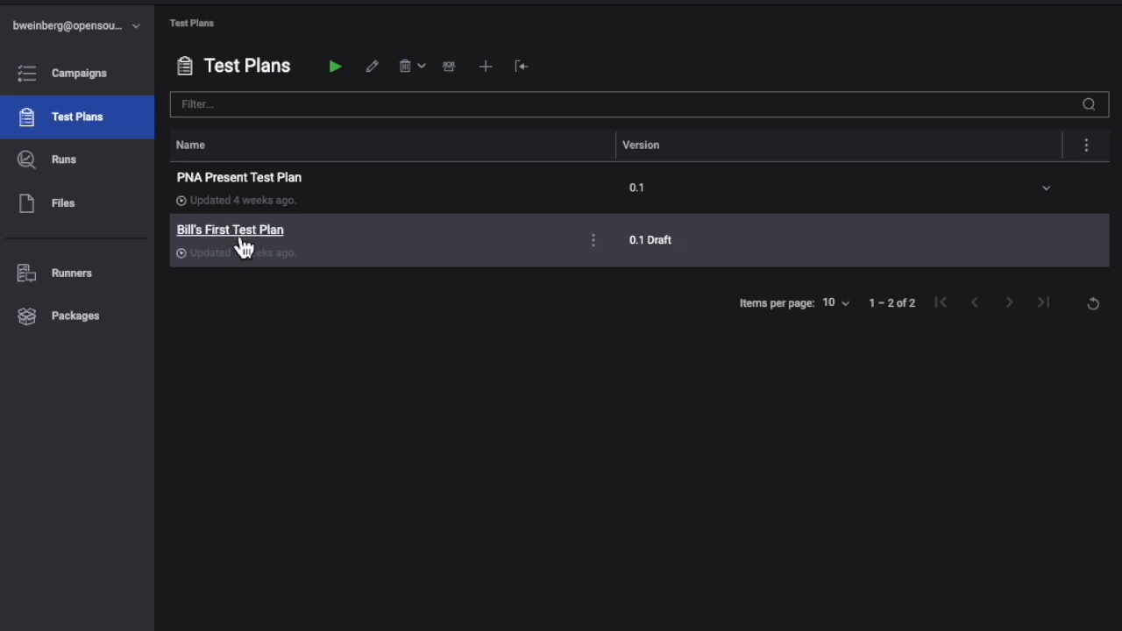
Open the test plan with version 0.1 Draft using the CAPIVARA runner
click(241, 238)
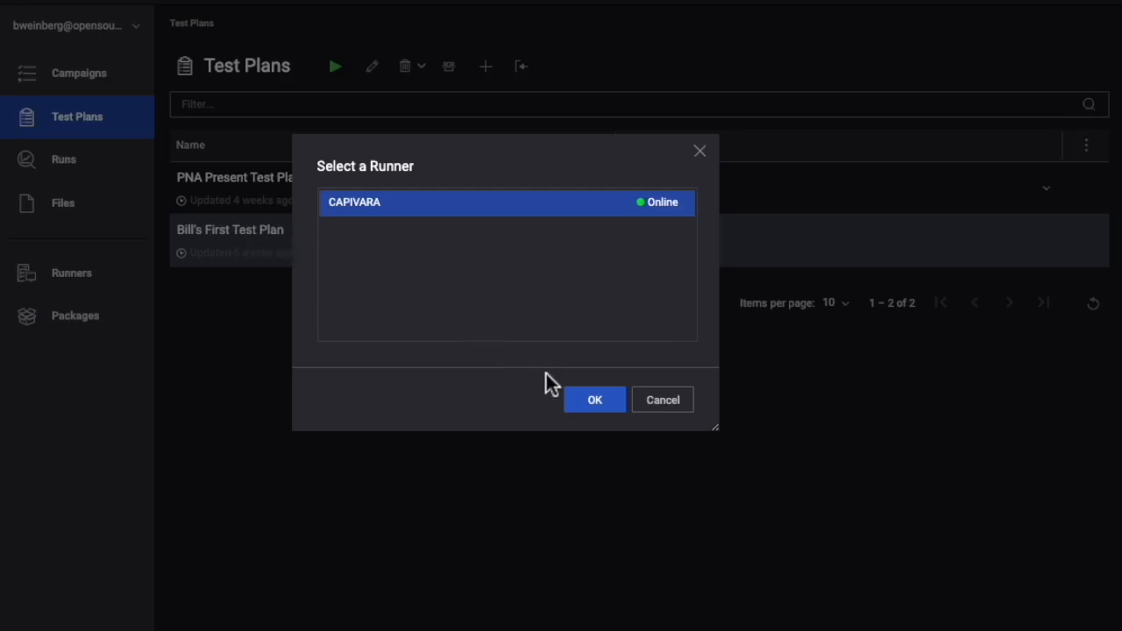
click(595, 401)
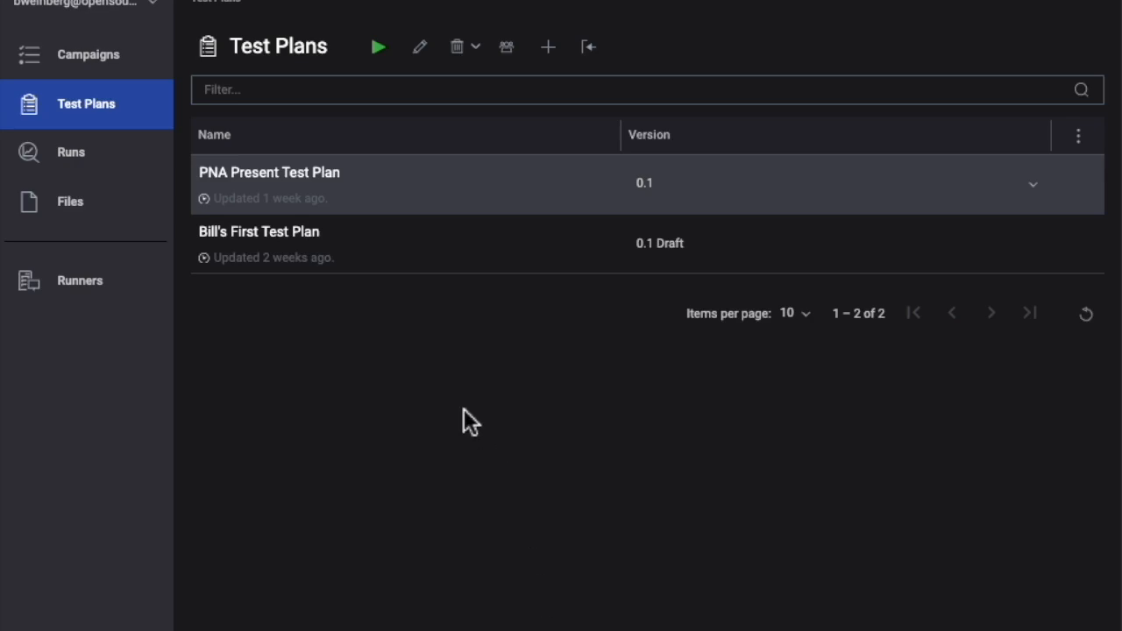
Open the test plan with the online CAPIVARA runner and select its Run Program step
click(318, 186)
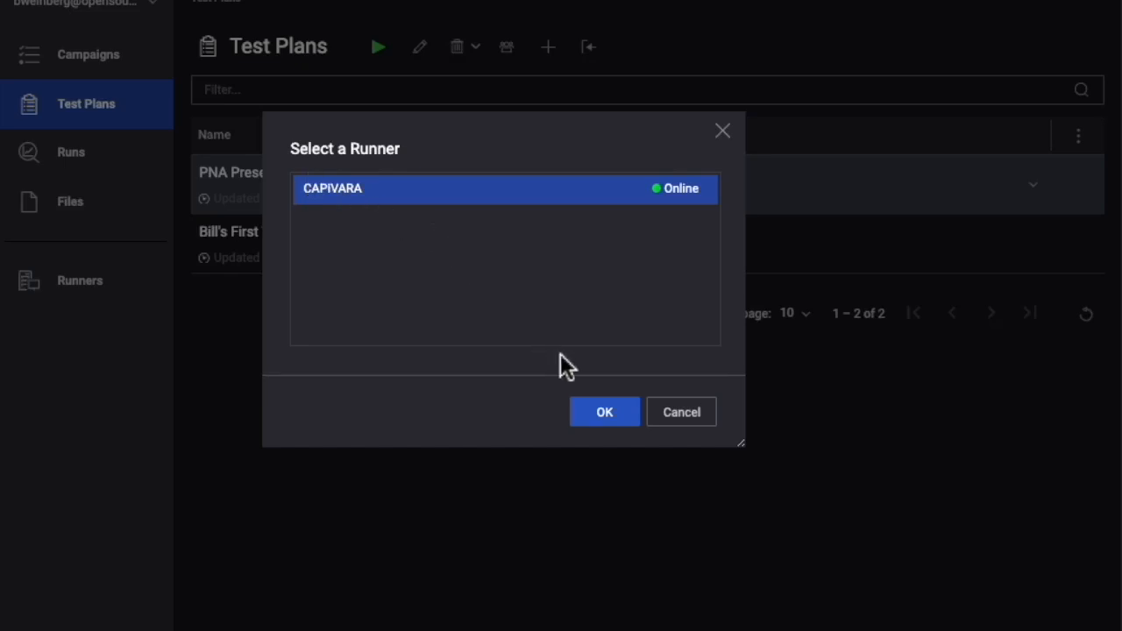
click(601, 421)
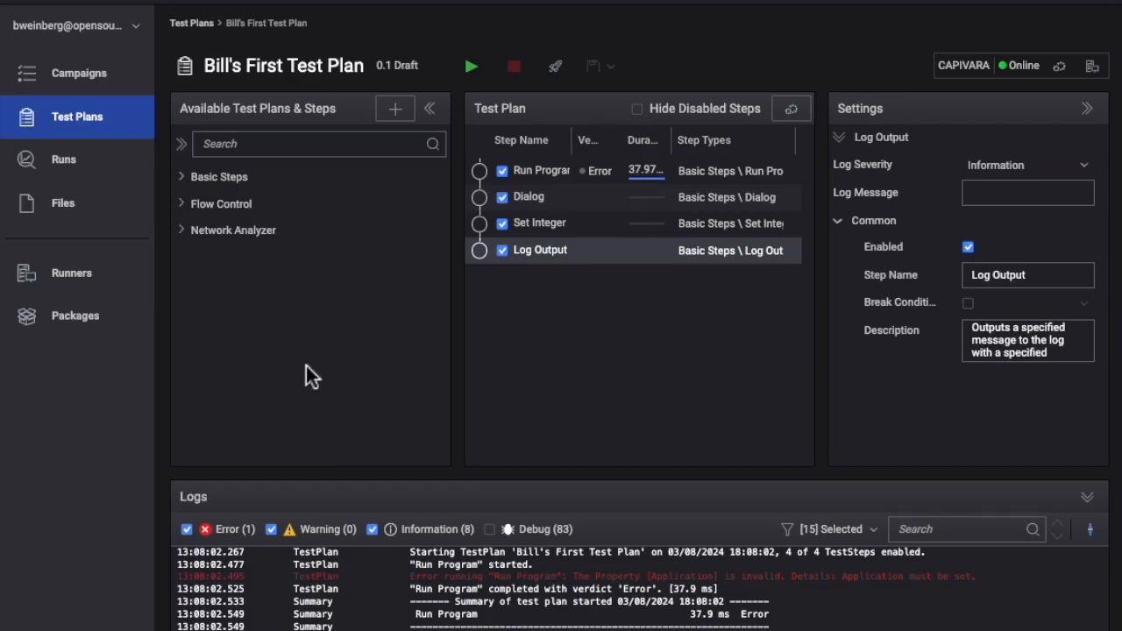
click(633, 364)
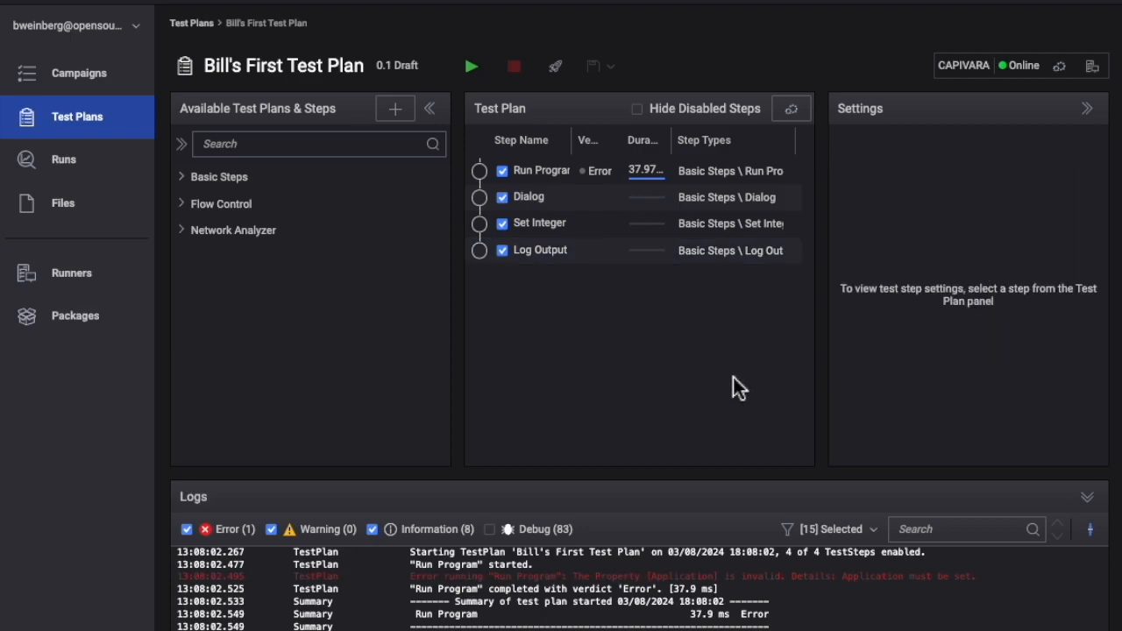
click(523, 175)
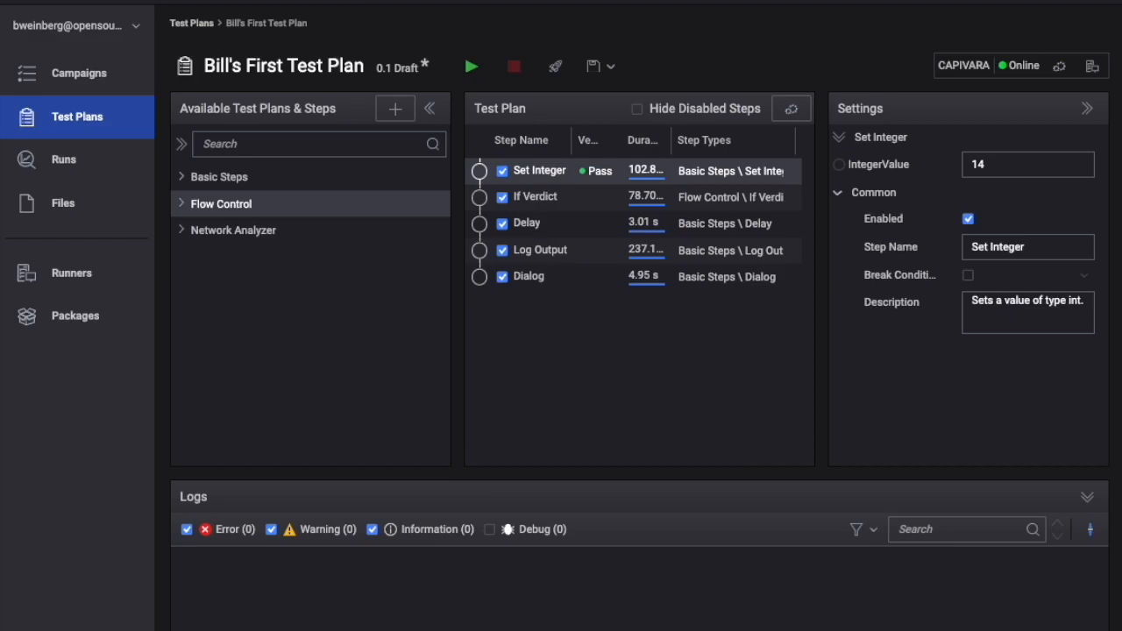
Run the draft test plan on the CAPIVARA runner and accept the sample dialog it raises
click(471, 67)
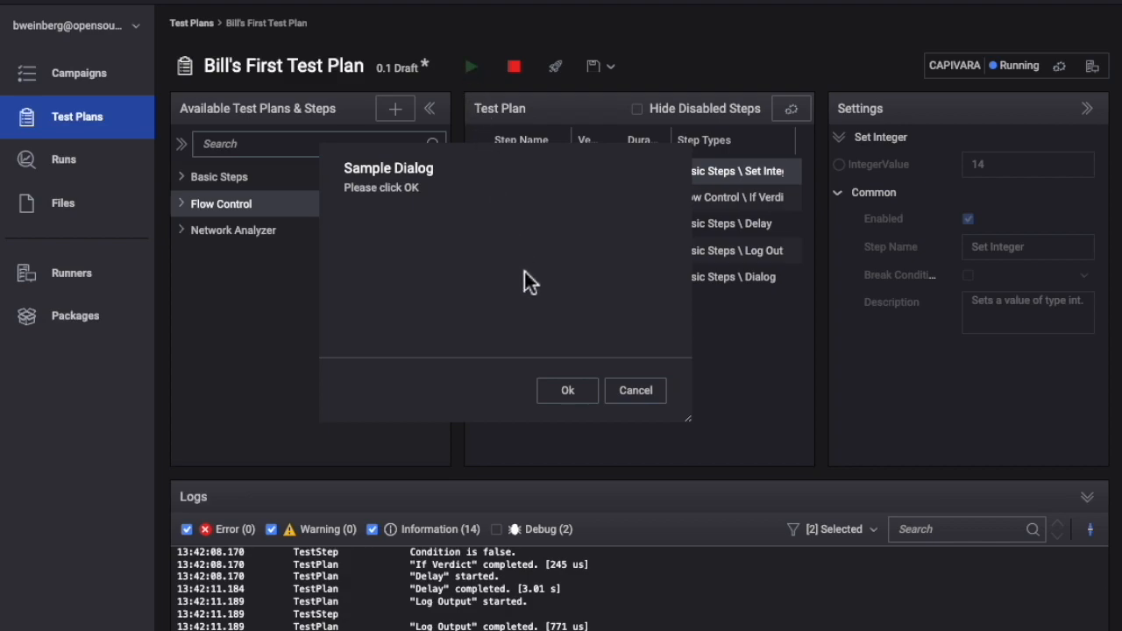
click(568, 394)
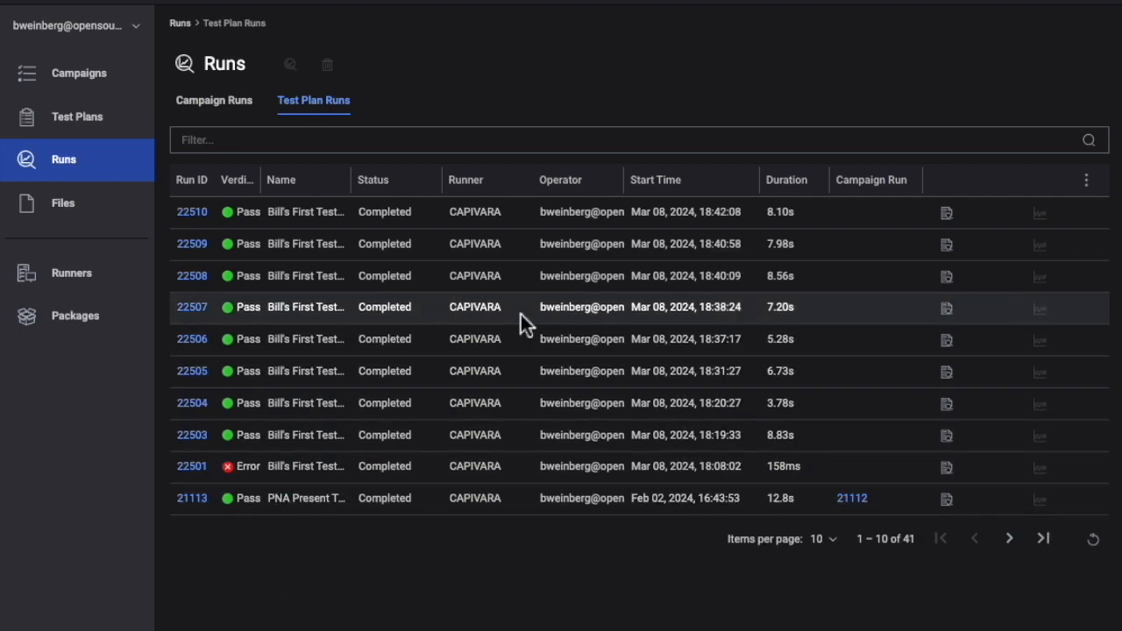
Review the logs of the most recent test plan run, then close them
click(947, 214)
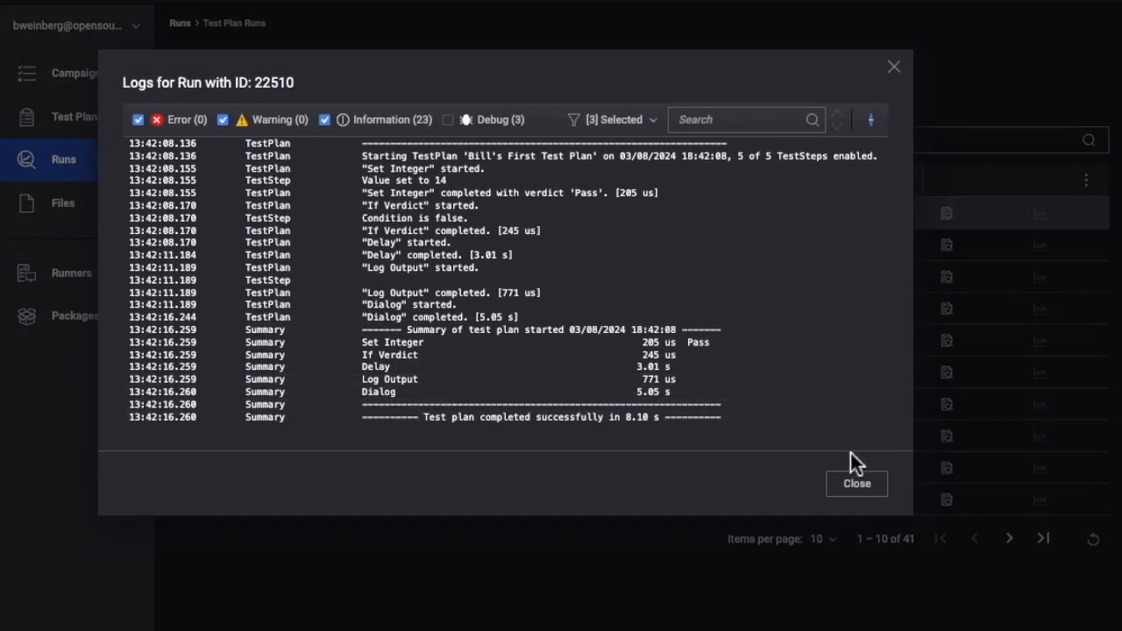
click(856, 487)
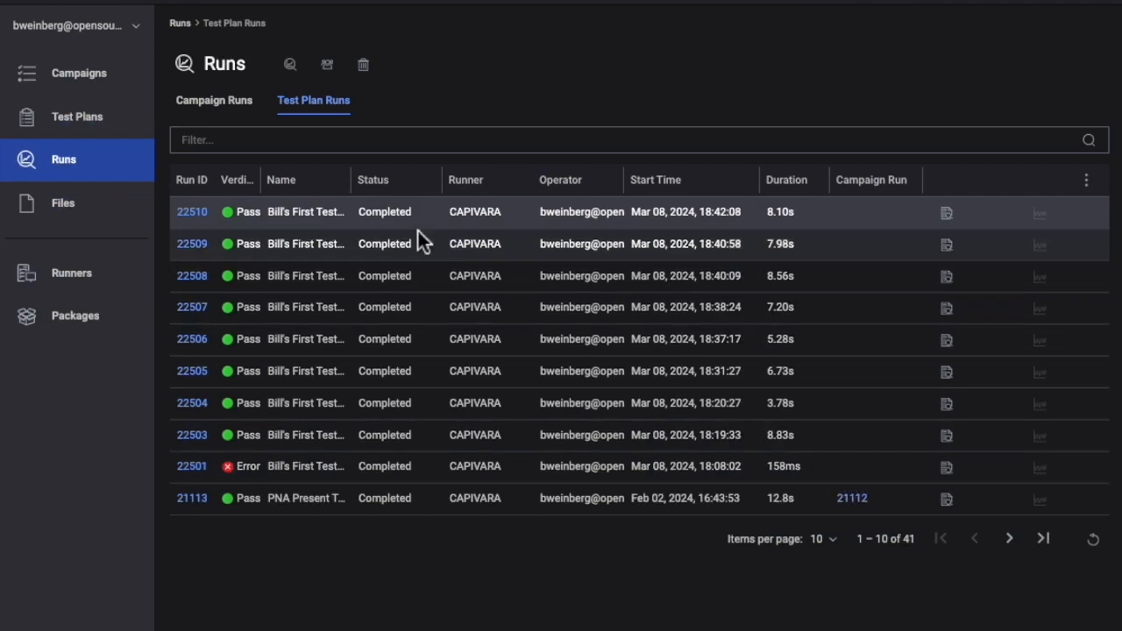
Look at the campaign runs and select the existing 0.1 Draft campaign
click(225, 113)
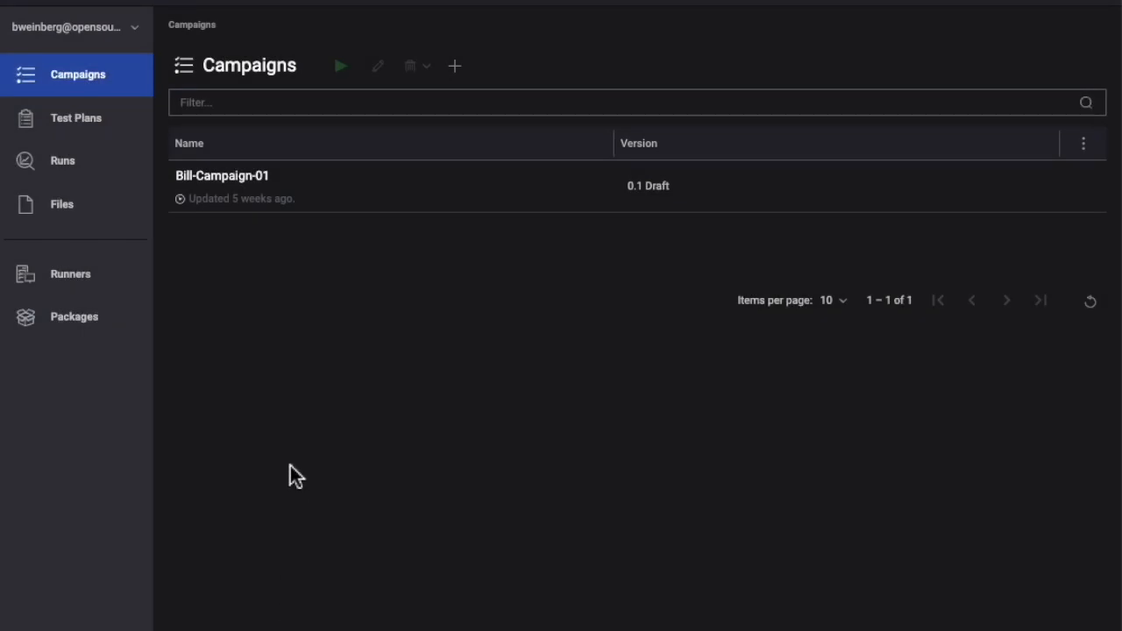
click(251, 178)
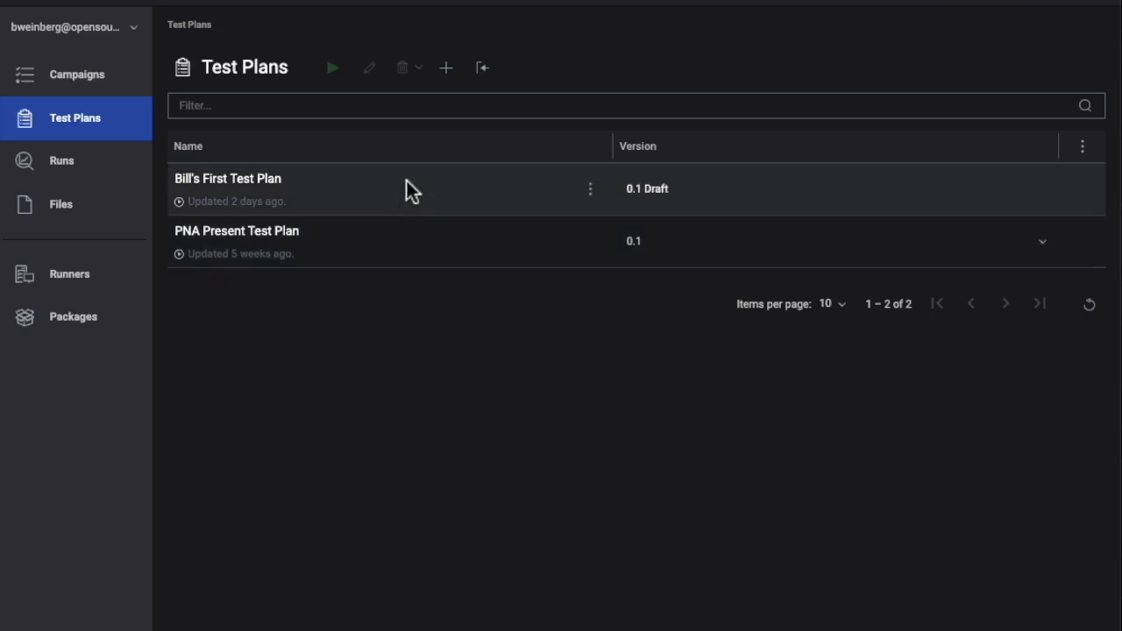
Share the 0.1 Draft test plan by looking up a colleague's user name and adding them with Read permission
click(592, 191)
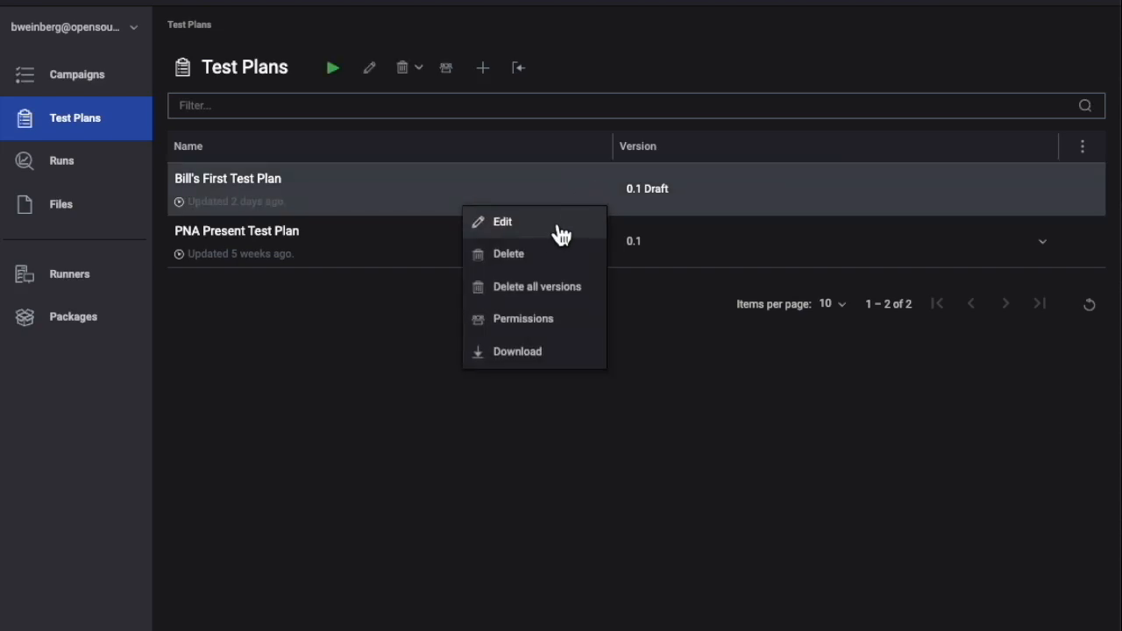
click(532, 324)
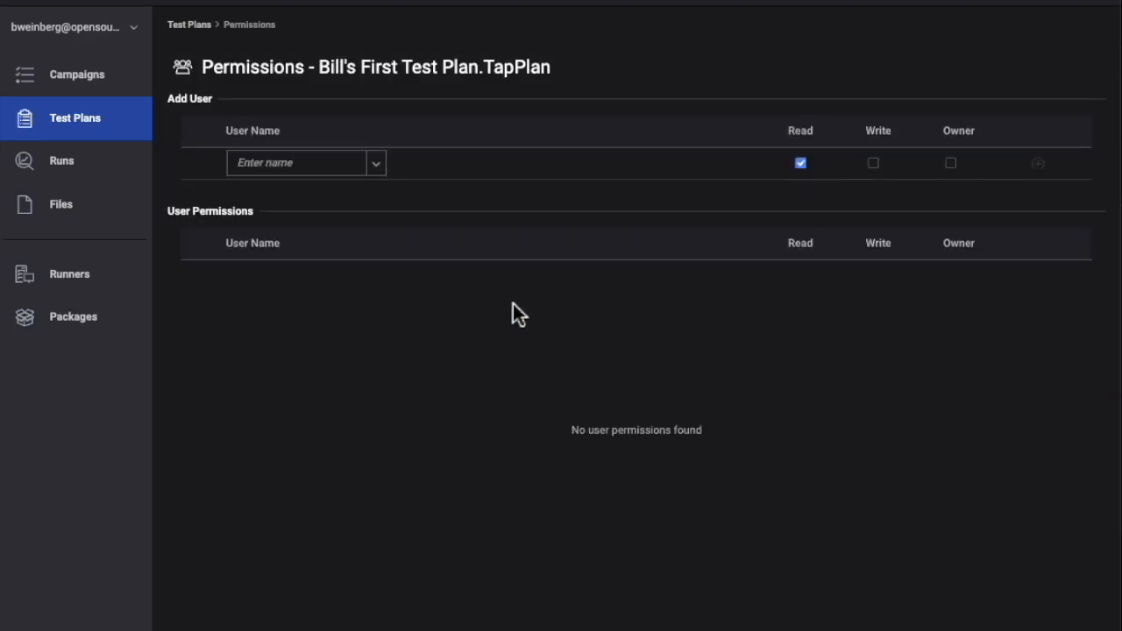
click(332, 169)
text(brenn)
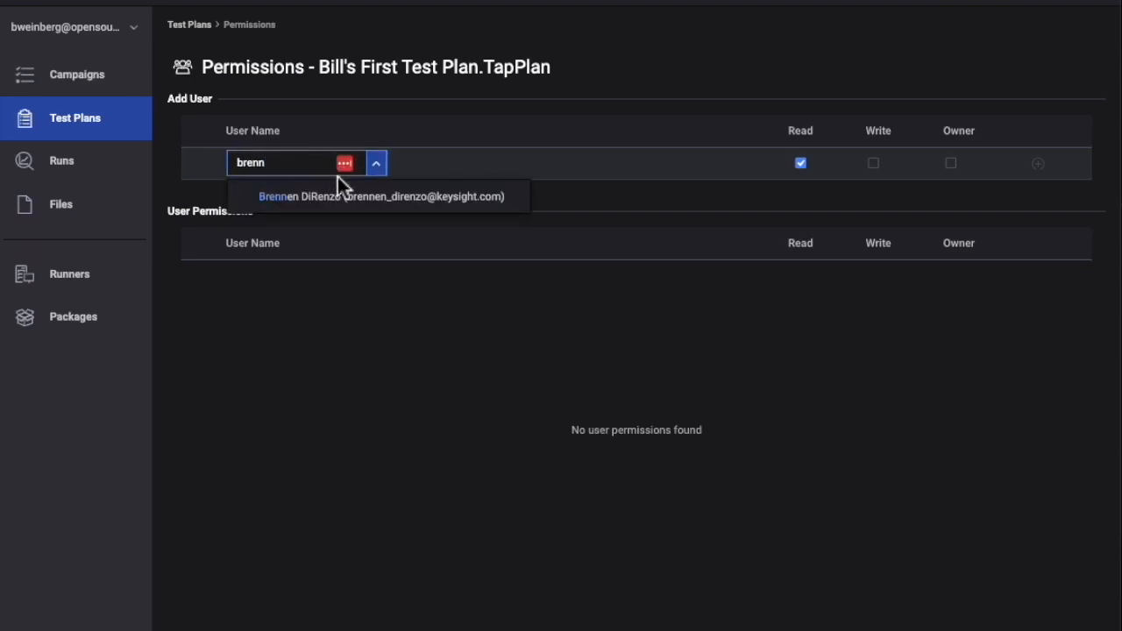
click(346, 196)
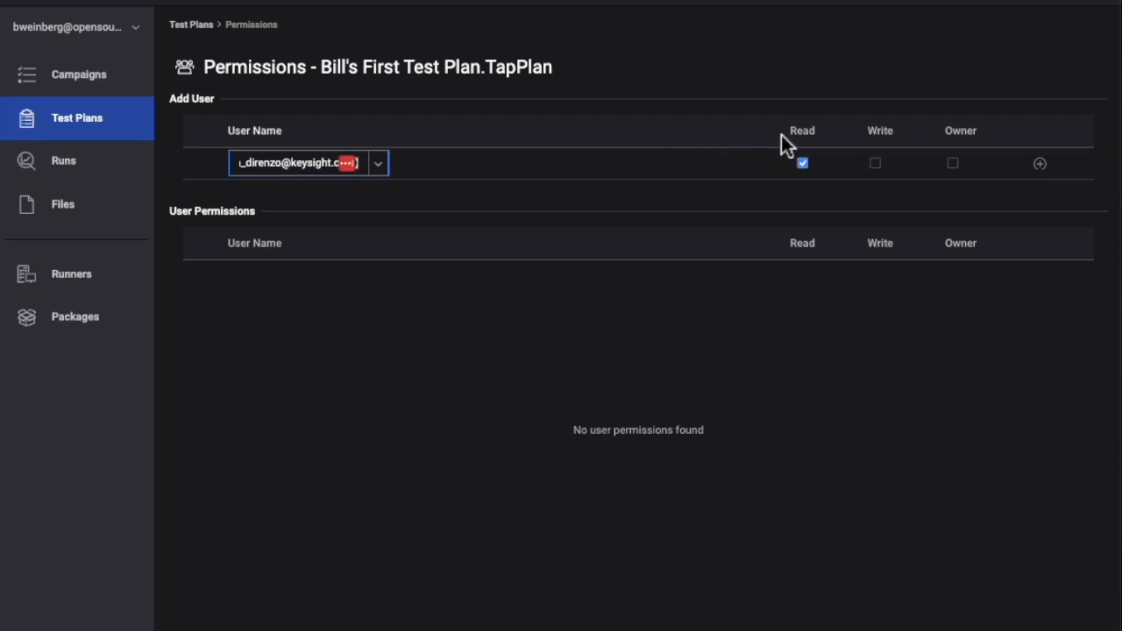
click(1039, 163)
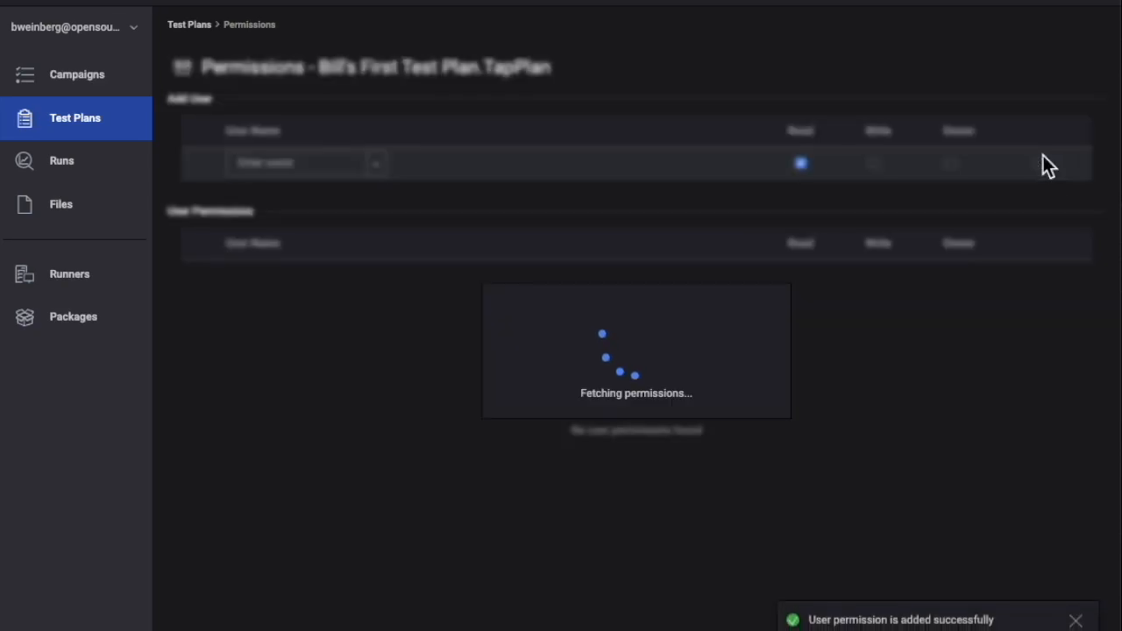